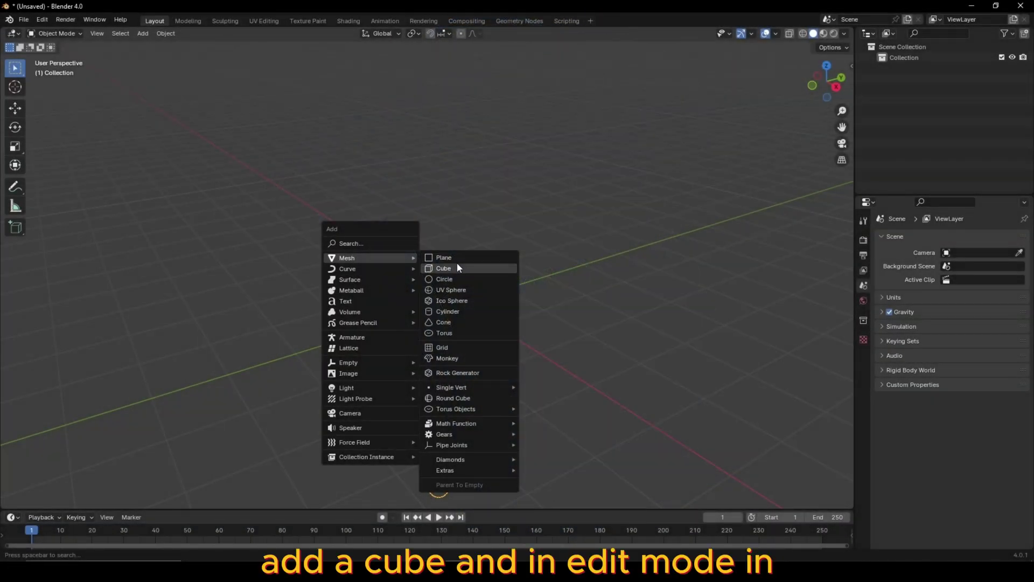
- Add a cube to the scene and open its mesh for face editing
{"action": "left_click", "coordinate": [457, 263]}
{"action": "key", "text": "Tab"}
{"action": "key", "text": "3"}
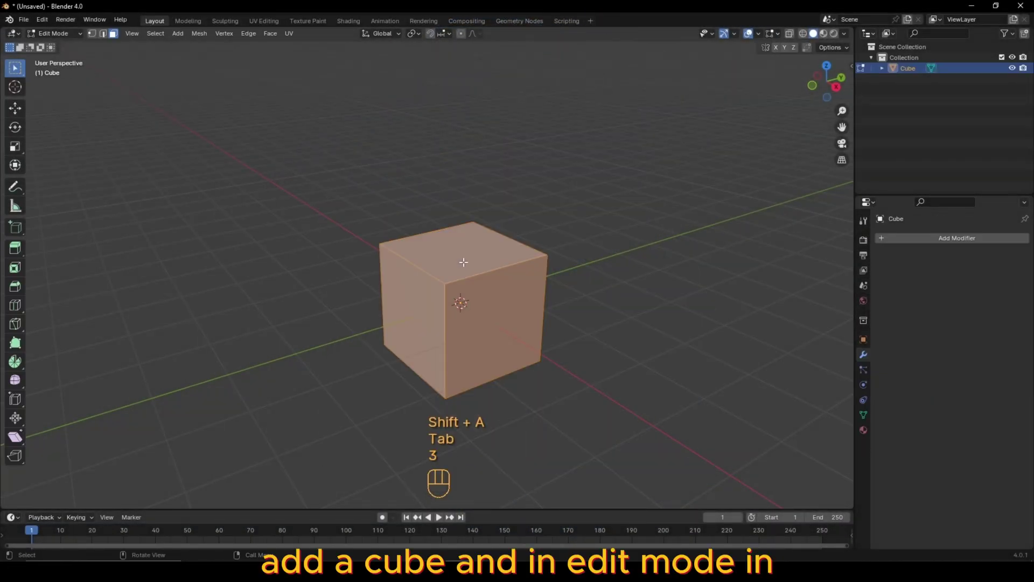
- Inset the cube's top face, raise the inset face slightly along the Z axis, and return to Object Mode
{"action": "left_click", "coordinate": [463, 262]}
{"action": "key", "text": "i"}
{"action": "left_click", "coordinate": [554, 296]}
{"action": "key", "text": "g"}
{"action": "key", "text": "z"}
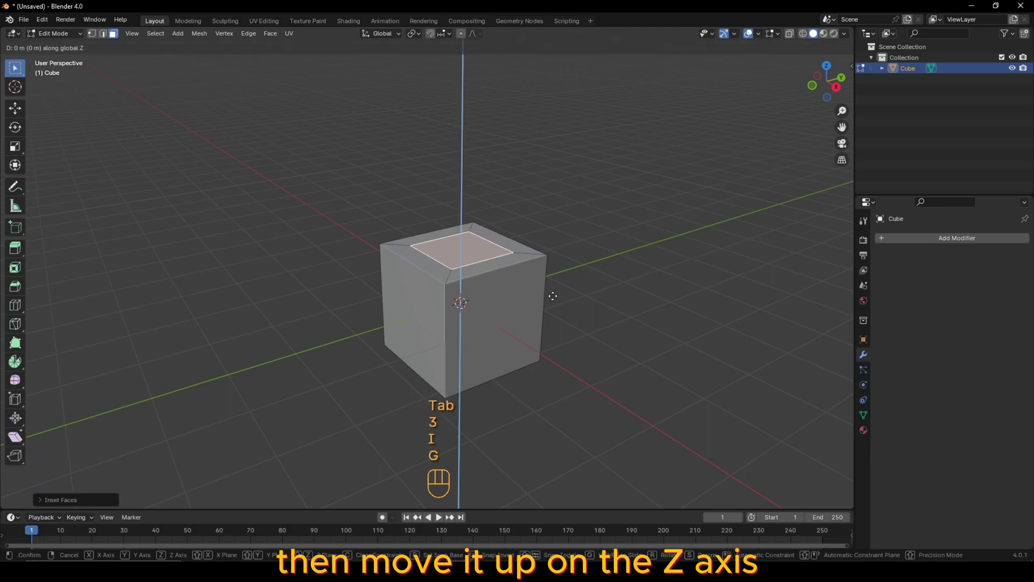
{"action": "left_click", "coordinate": [560, 280]}
{"action": "key", "text": "Tab"}
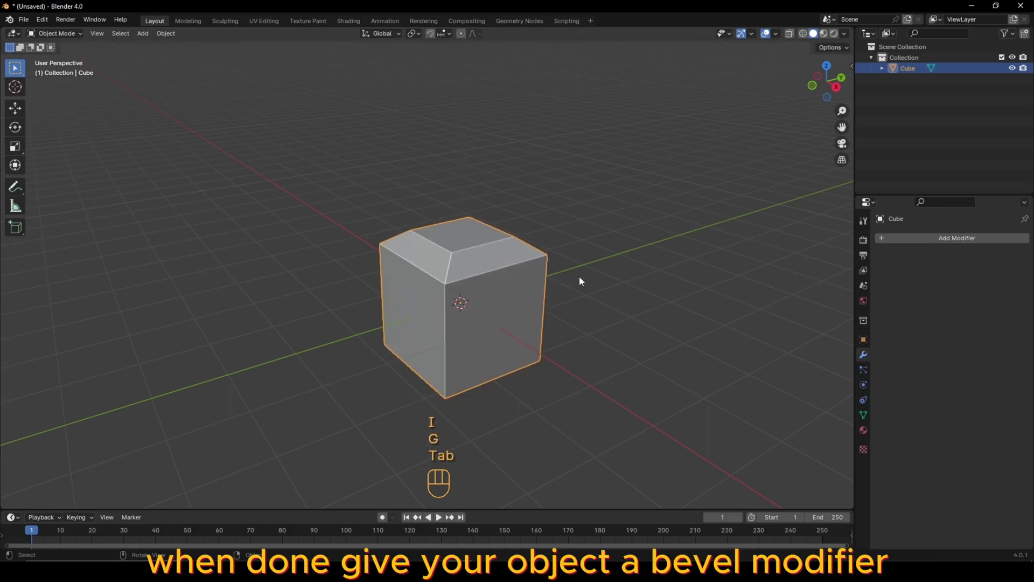
- Add a Bevel modifier to the cube with an amount of 0.2 m
{"action": "left_click", "coordinate": [913, 239]}
{"action": "type", "text": "b"}
{"action": "left_click", "coordinate": [879, 269]}
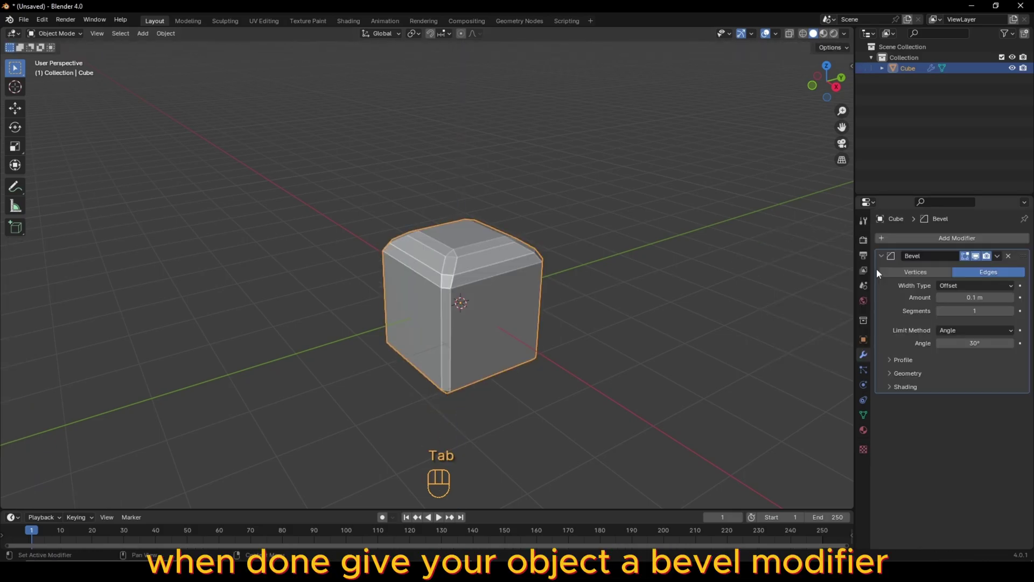
{"action": "type", "text": "0.2"}
{"action": "key", "text": "Return"}
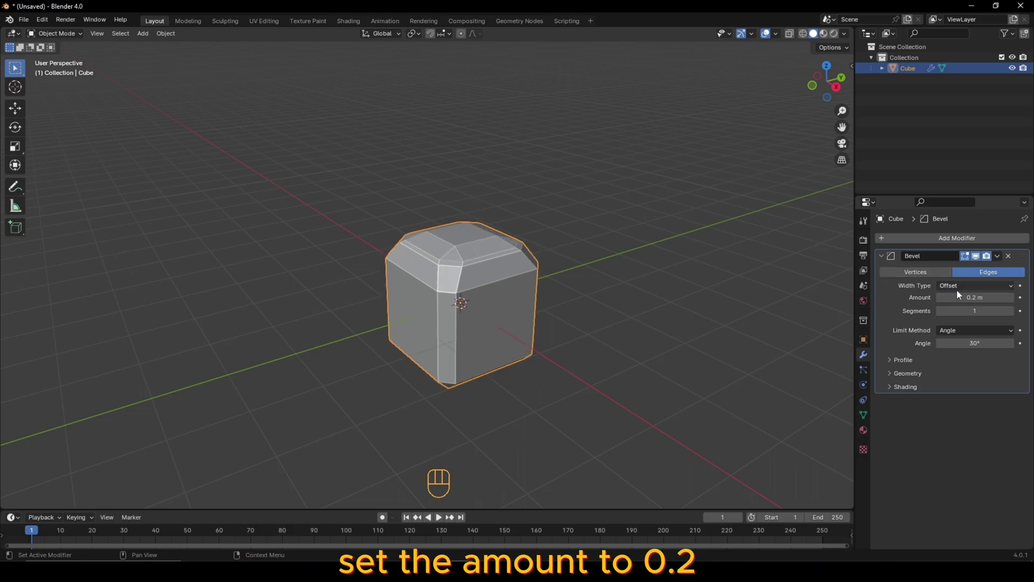
- Set the bevel to 5 segments and shade the cube smooth
{"action": "left_click", "coordinate": [952, 311]}
{"action": "type", "text": "5"}
{"action": "key", "text": "Return"}
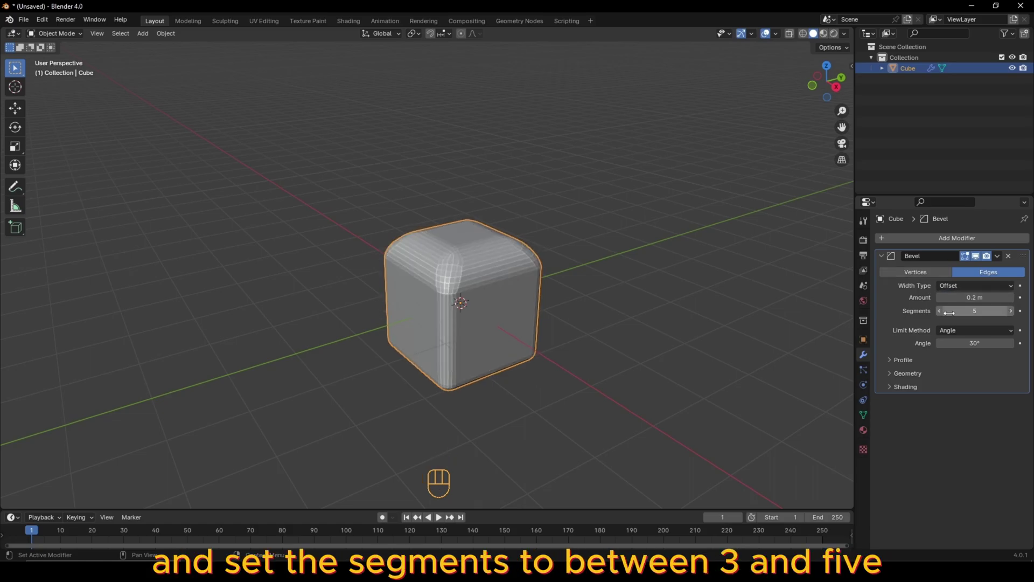
{"action": "right_click", "coordinate": [542, 271]}
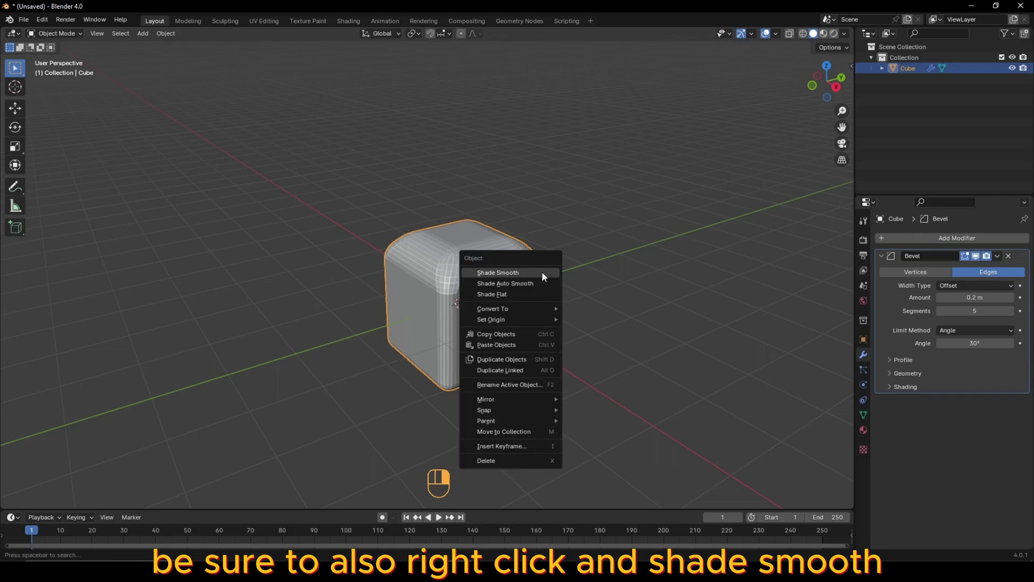
{"action": "left_click", "coordinate": [542, 271]}
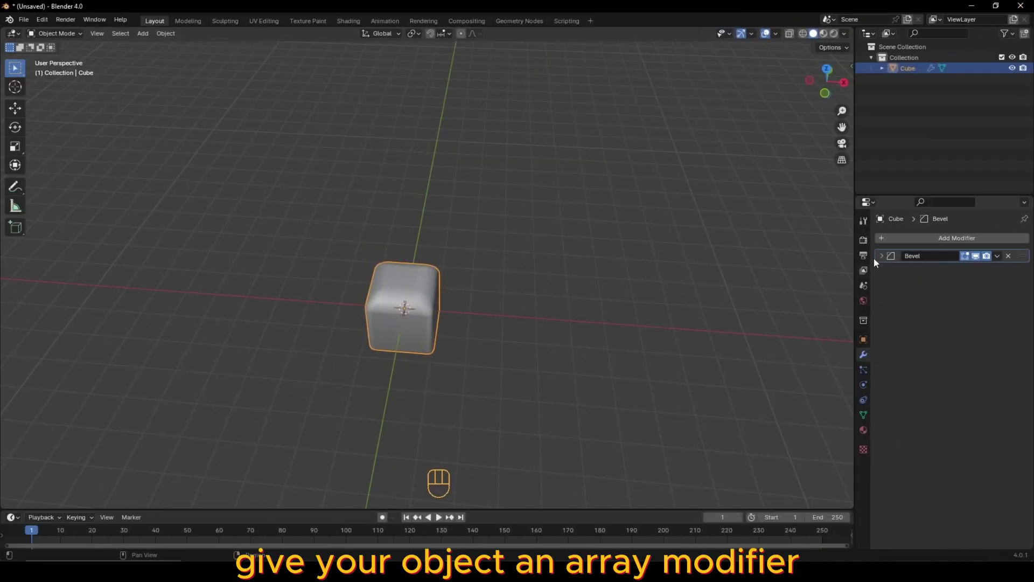
- Add an Array modifier to the cube with a count of 3 to form a row of keys
{"action": "left_click", "coordinate": [893, 241]}
{"action": "type", "text": "a"}
{"action": "left_click", "coordinate": [882, 263]}
{"action": "left_click", "coordinate": [965, 301]}
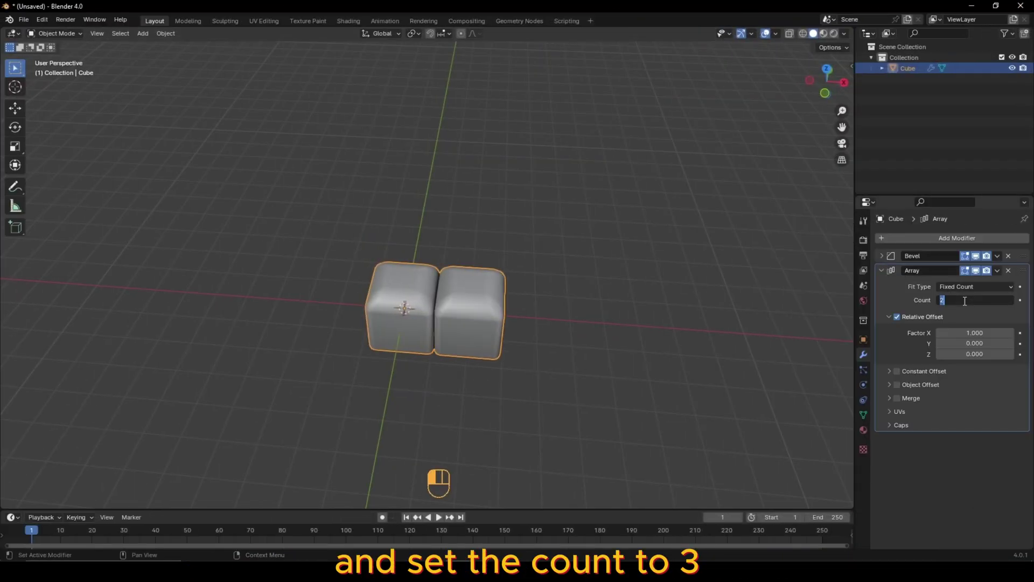
{"action": "type", "text": "3"}
{"action": "key", "text": "Return"}
- Duplicate the Array modifier and set the copy's relative offset to 0 in X and 1 in Y
{"action": "left_click", "coordinate": [997, 271]}
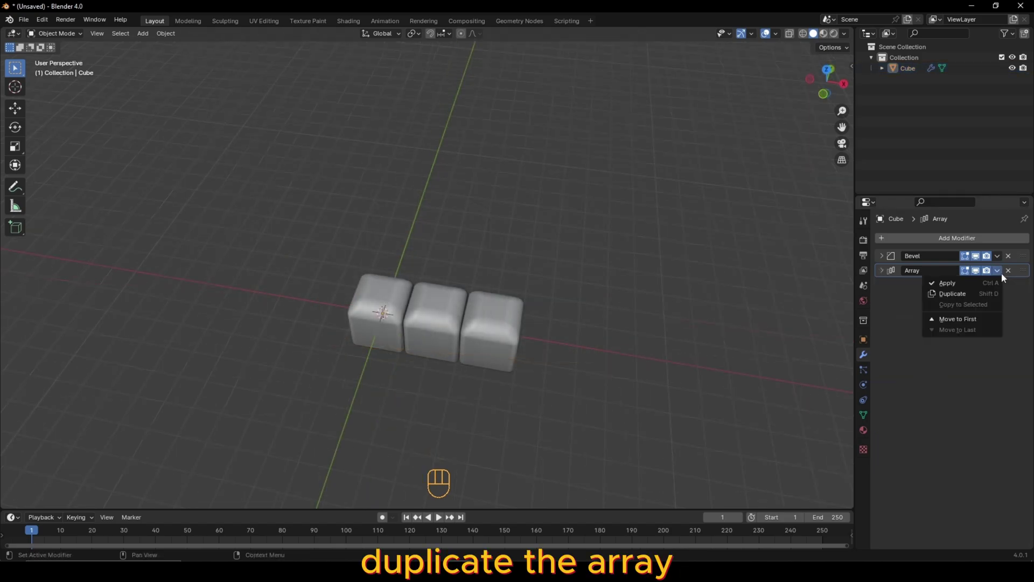
{"action": "left_click", "coordinate": [984, 297]}
{"action": "left_click", "coordinate": [882, 285]}
{"action": "left_click", "coordinate": [960, 347]}
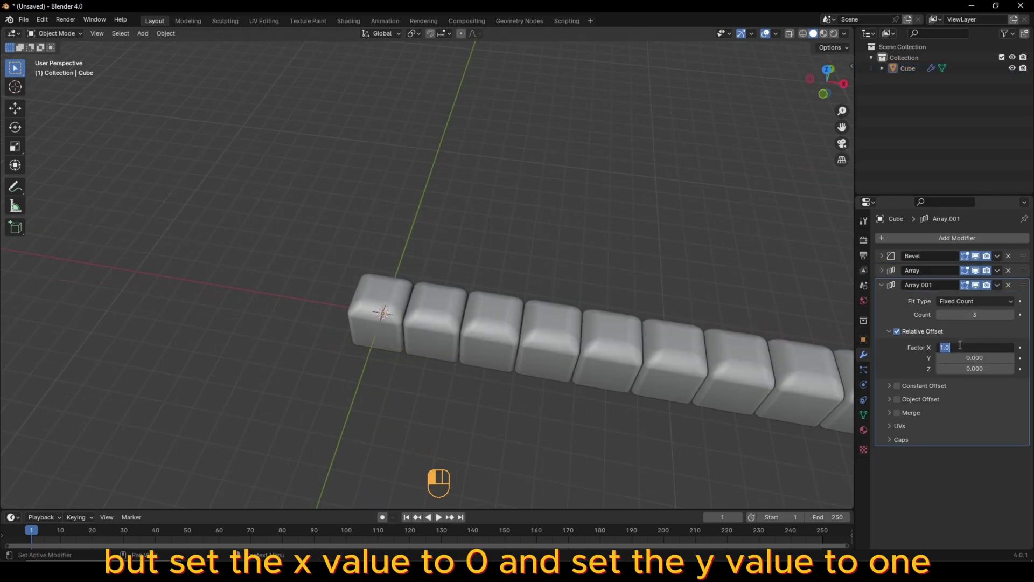
{"action": "type", "text": "0"}
{"action": "key", "text": "Return"}
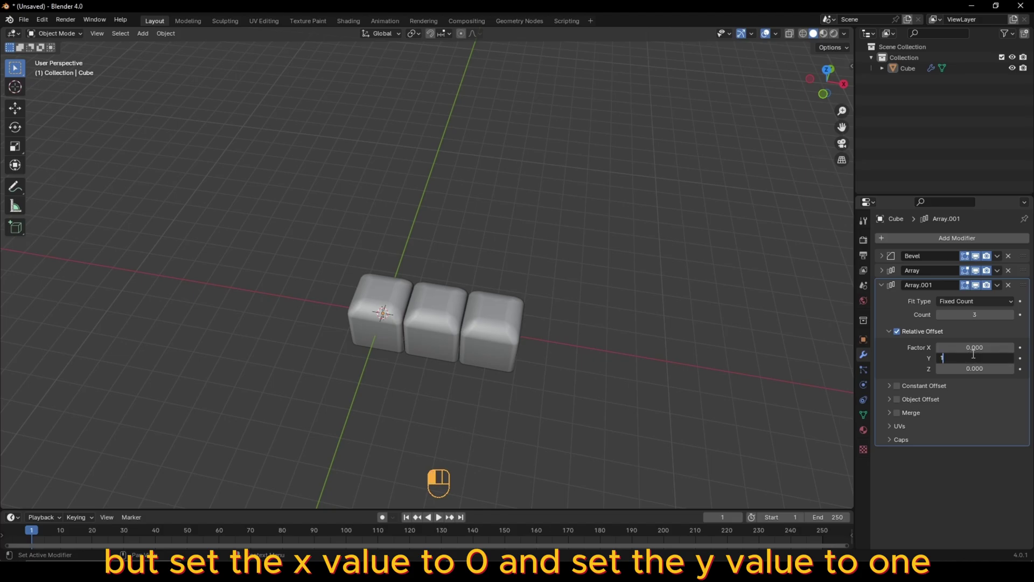
{"action": "key", "text": "Return"}
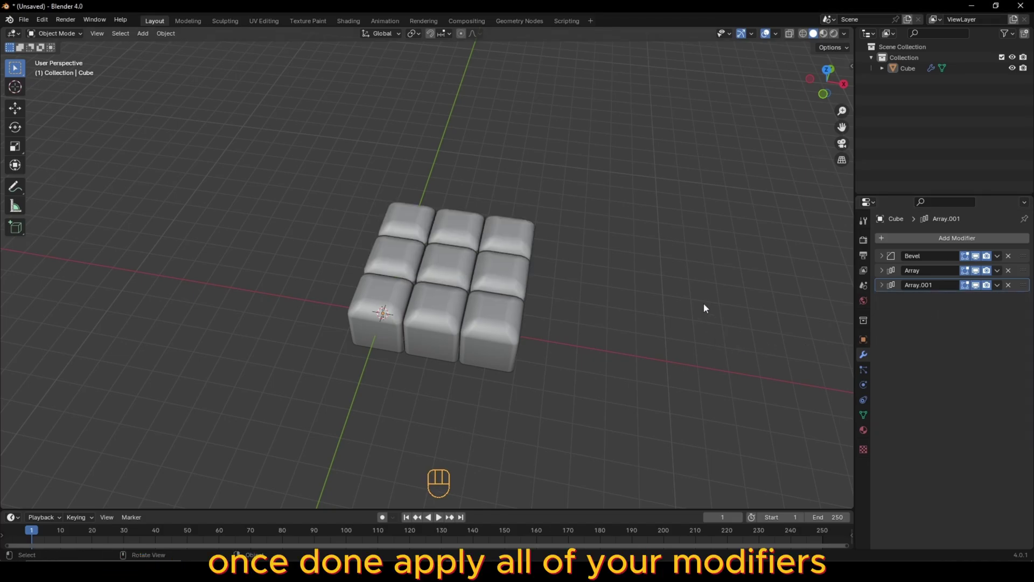
- Apply the bevel and both array modifiers to the key grid
{"action": "key", "text": "ctrl+a"}
{"action": "key", "text": "ctrl+a"}
{"action": "key", "text": "ctrl+a"}
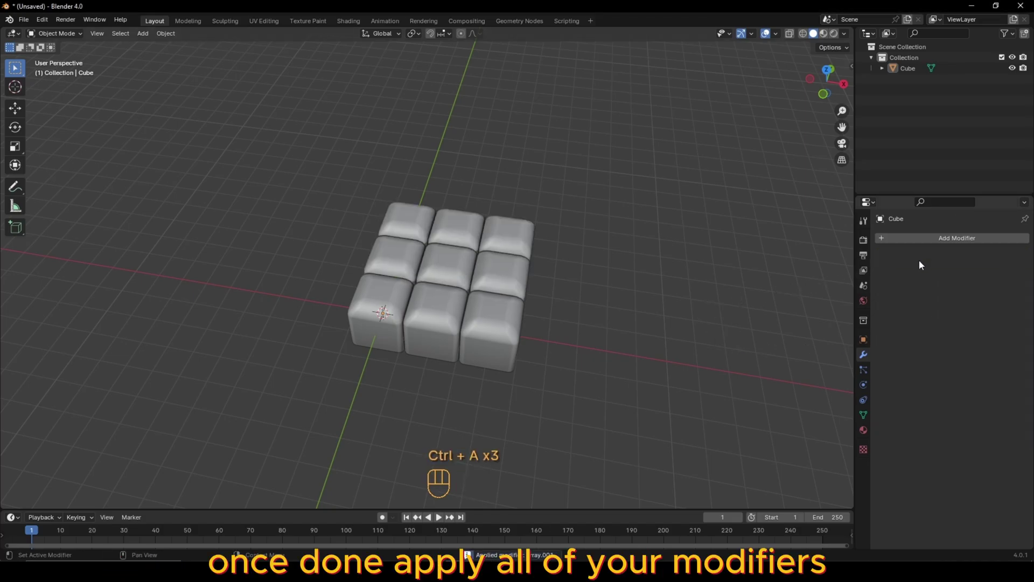
- Separate the whole key grid mesh into individual objects by loose parts
{"action": "key", "text": "Tab"}
{"action": "key", "text": "a"}
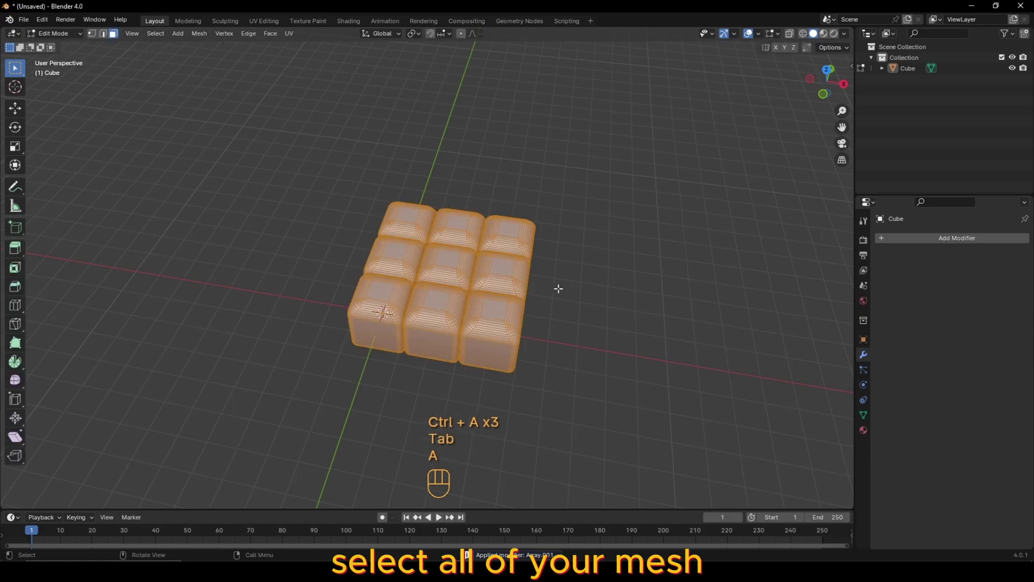
{"action": "key", "text": "p"}
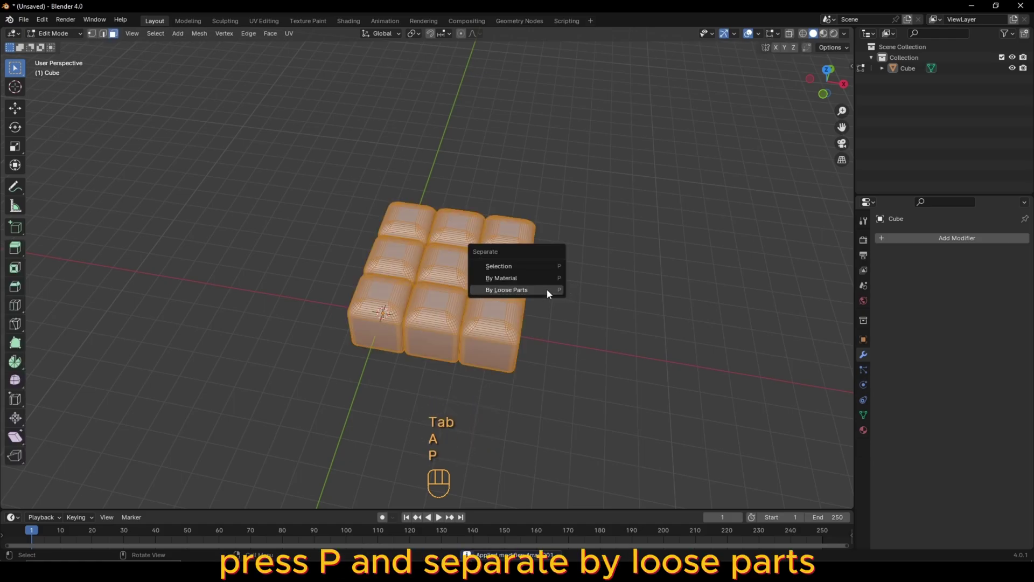
{"action": "left_click", "coordinate": [548, 290]}
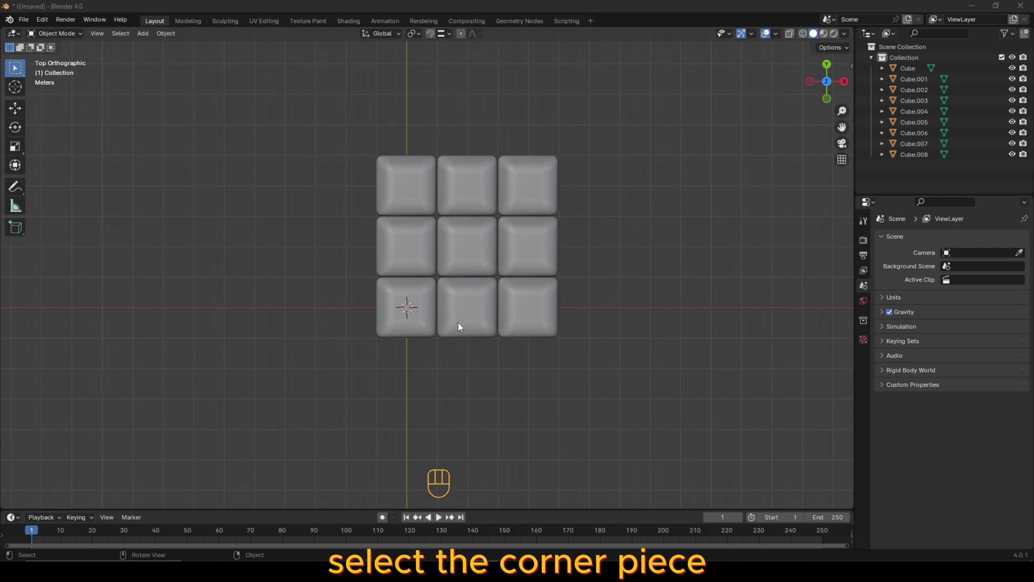
- Duplicate the corner key at the origin and move the copy along negative Y to sit directly below it
{"action": "left_click", "coordinate": [412, 322]}
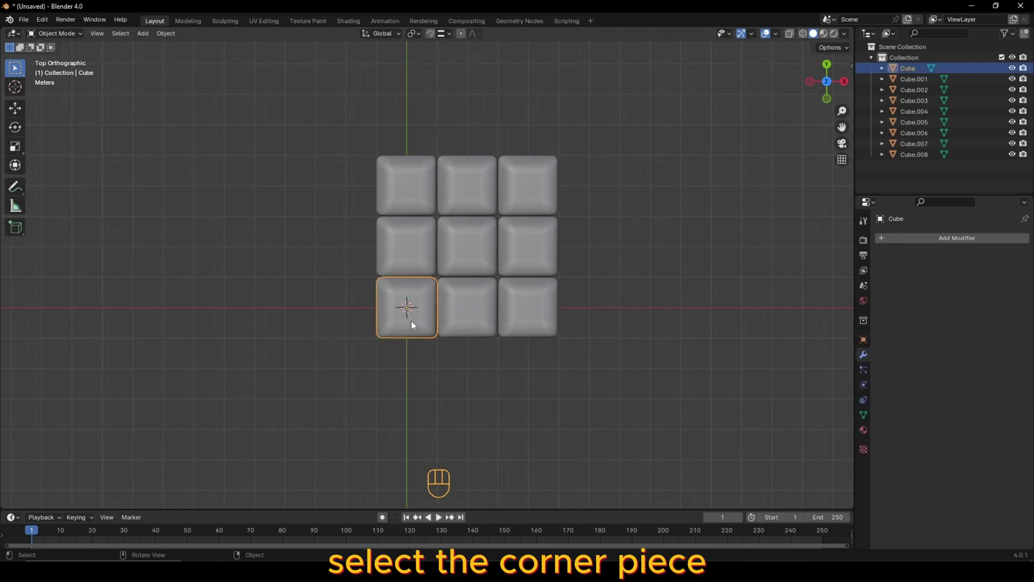
{"action": "key", "text": "shift+d"}
{"action": "key", "text": "y"}
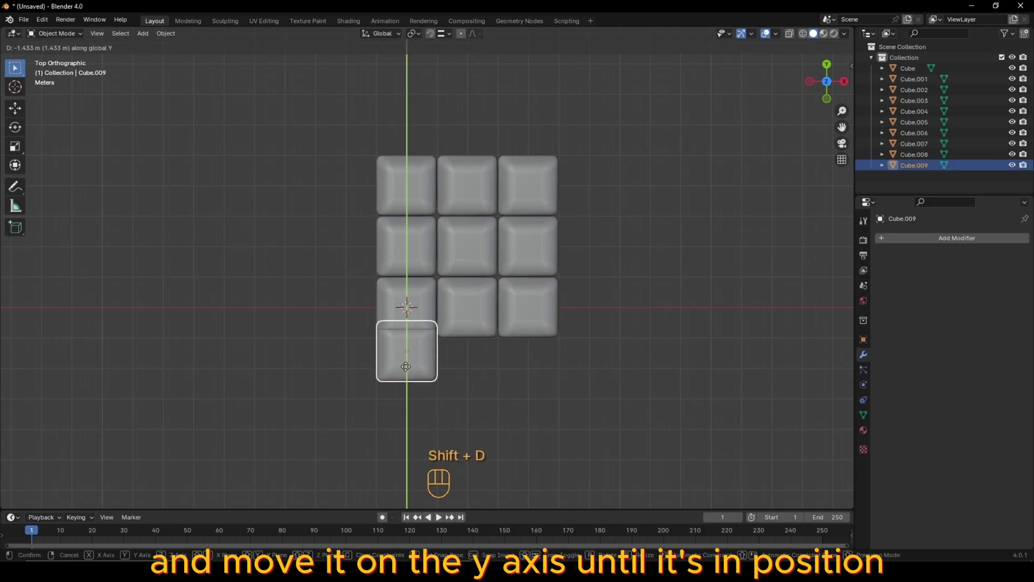
{"action": "left_click", "coordinate": [406, 380]}
{"action": "key", "text": "g"}
{"action": "left_click", "coordinate": [410, 339]}
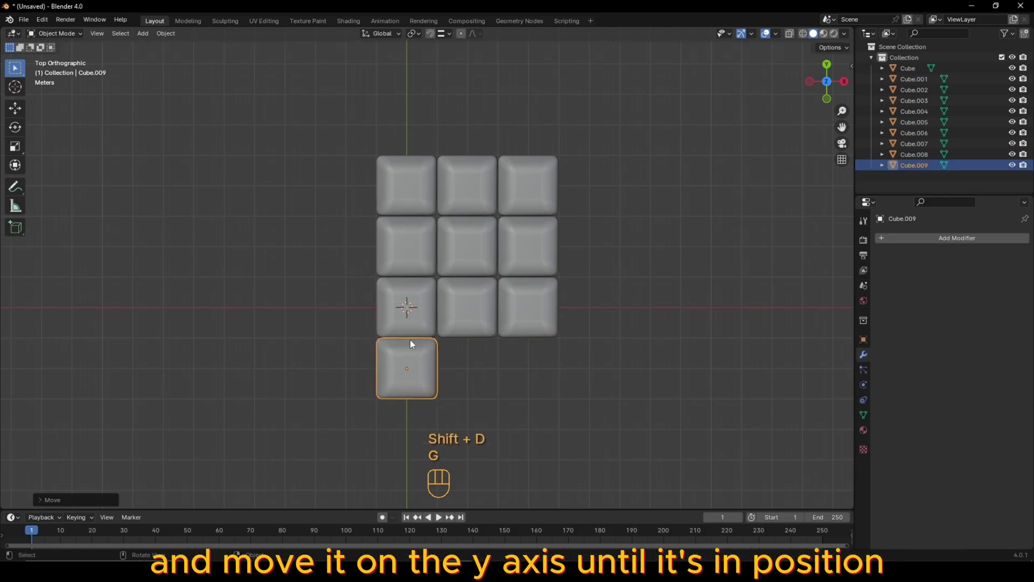
- Stretch the new bottom key to two keys wide by moving its right-side faces about 2 m along X
{"action": "key", "text": "Tab"}
{"action": "key", "text": "3"}
{"action": "key", "text": "alt+z"}
{"action": "left_click_drag", "start_coordinate": [420, 335], "coordinate": [472, 403]}
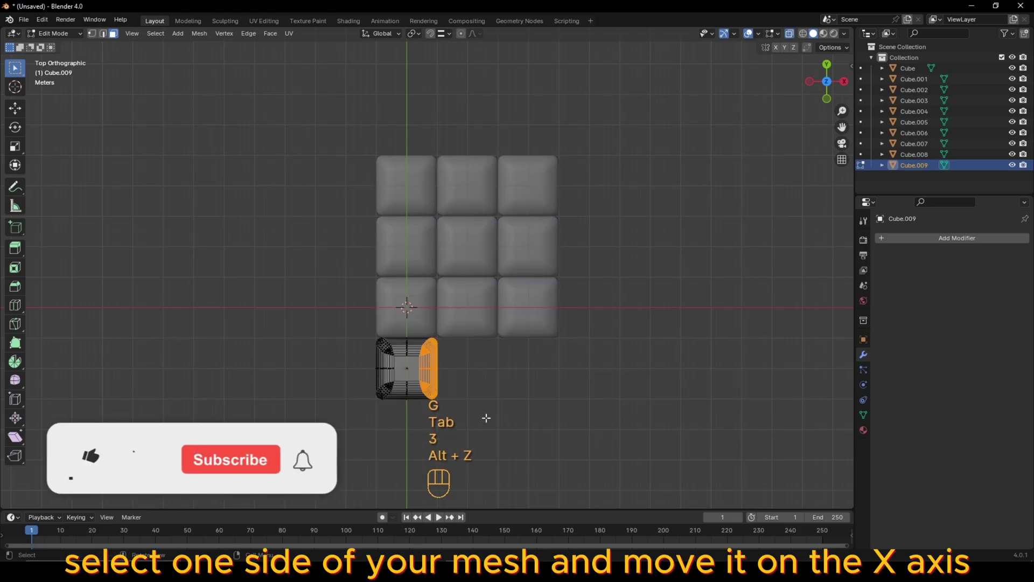
{"action": "key", "text": "alt+z"}
{"action": "key", "text": "g"}
{"action": "key", "text": "x"}
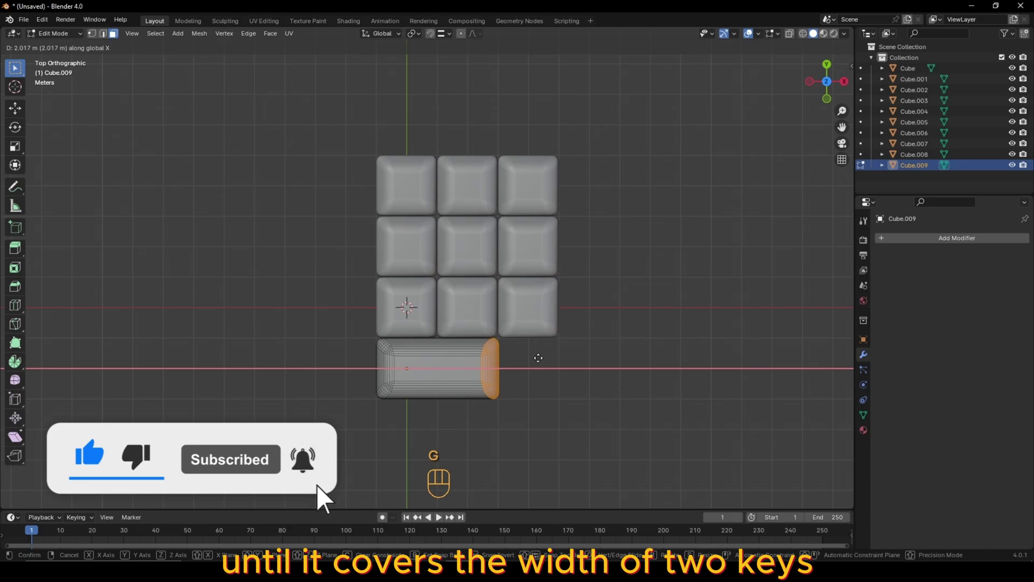
{"action": "left_click", "coordinate": [538, 358]}
{"action": "key", "text": "Tab"}
- Duplicate the lower-right corner key and move the copy along Y to sit beside the wide key
{"action": "left_click", "coordinate": [503, 336]}
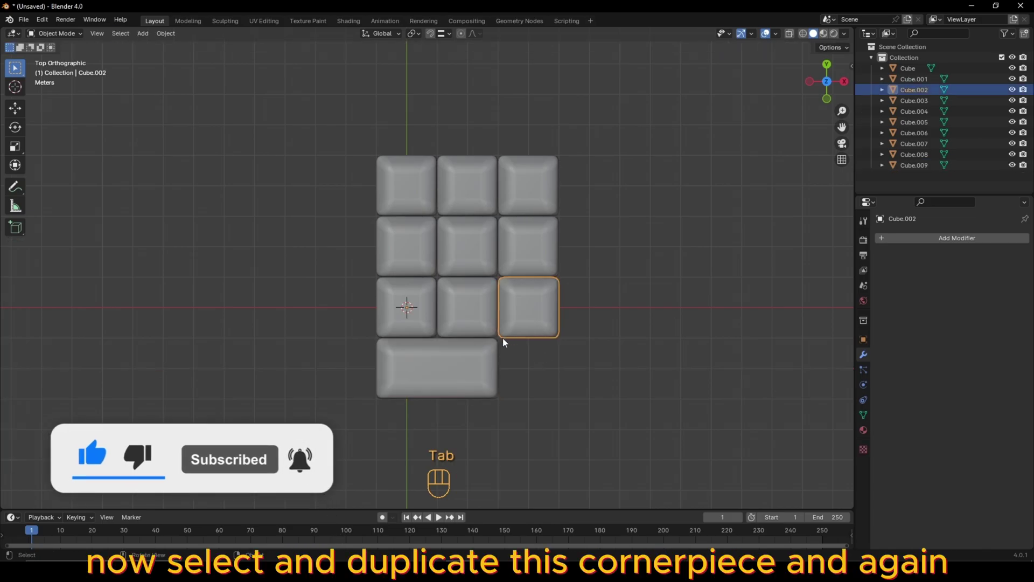
{"action": "key", "text": "shift+d"}
{"action": "left_click", "coordinate": [500, 407]}
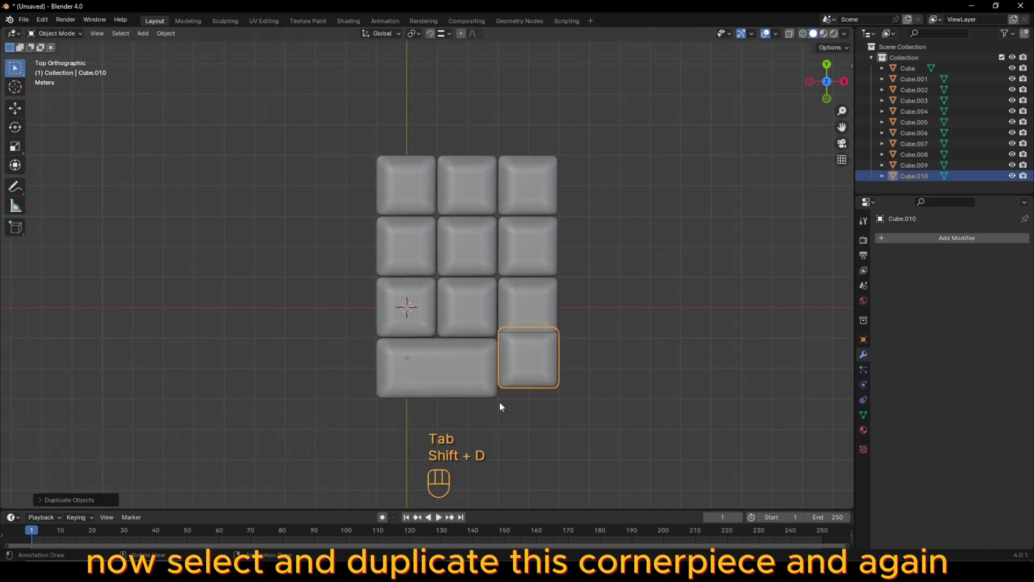
{"action": "key", "text": "g"}
{"action": "key", "text": "g"}
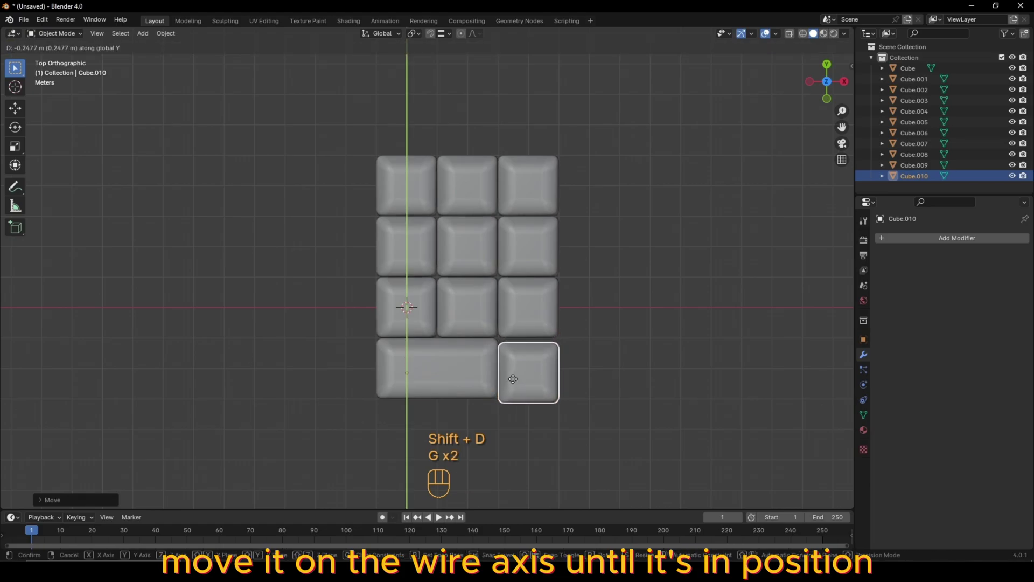
{"action": "left_click", "coordinate": [516, 373]}
- Duplicate the wide key, shift the copy to the right along X, and rotate it 90 degrees about Z
{"action": "left_click", "coordinate": [466, 382]}
{"action": "key", "text": "shift+d"}
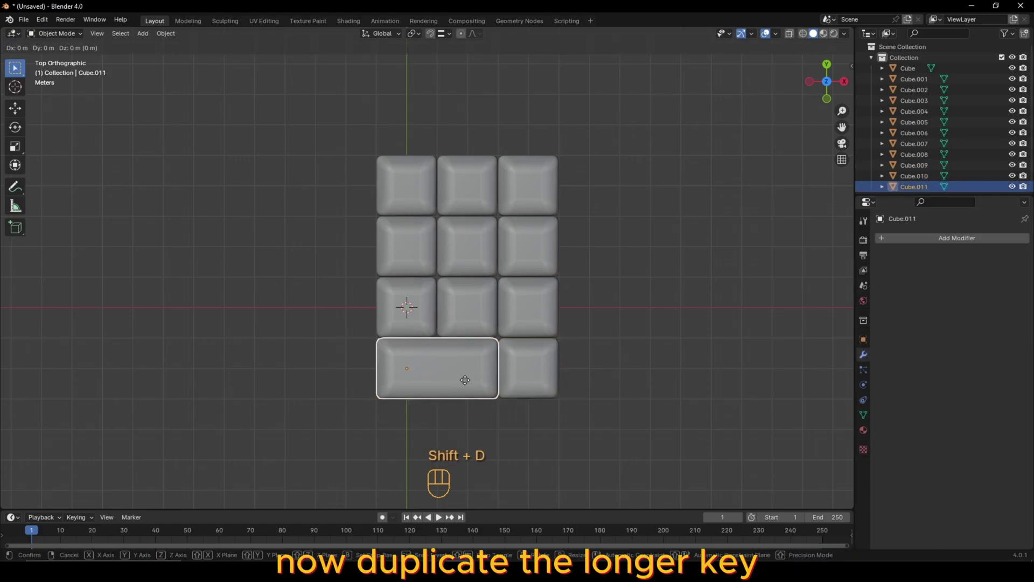
{"action": "key", "text": "x"}
{"action": "left_click", "coordinate": [621, 373]}
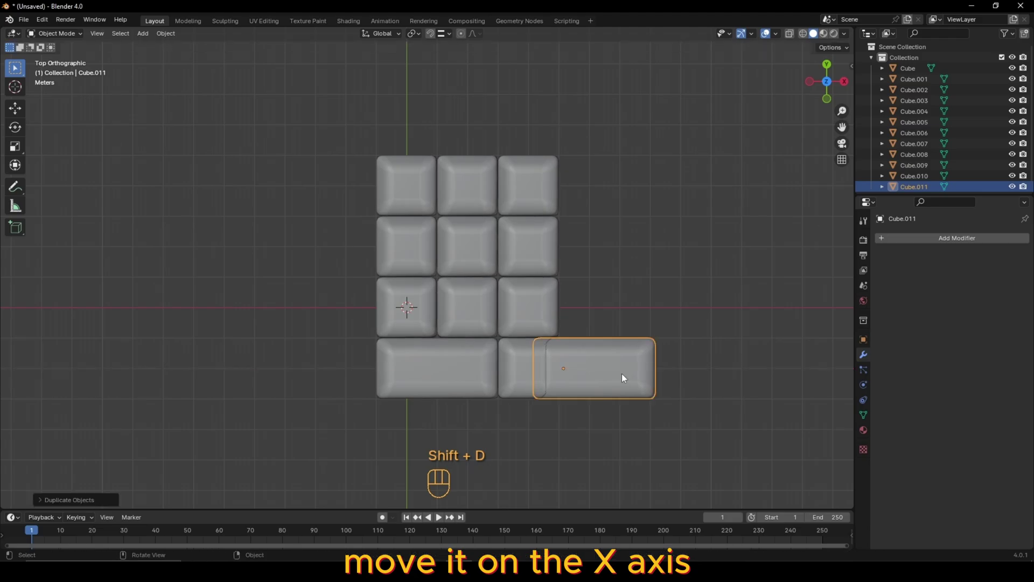
{"action": "type", "text": "rz90"}
{"action": "key", "text": "Return"}
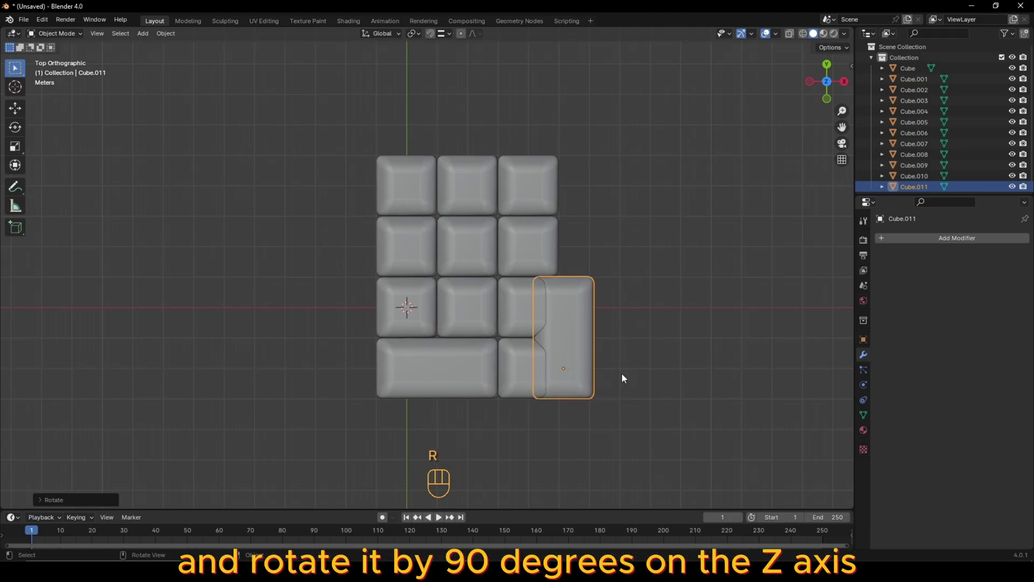
- Align the tall key along X so it sits flush against the right side of the bottom two rows
{"action": "key", "text": "g"}
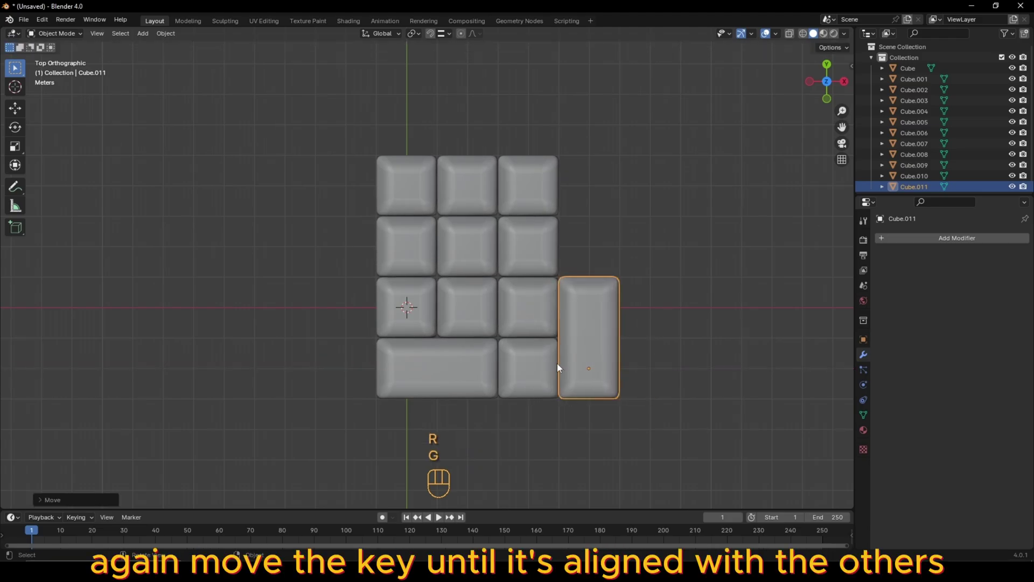
{"action": "key", "text": "g"}
{"action": "key", "text": "ctrl"}
{"action": "key", "text": "g"}
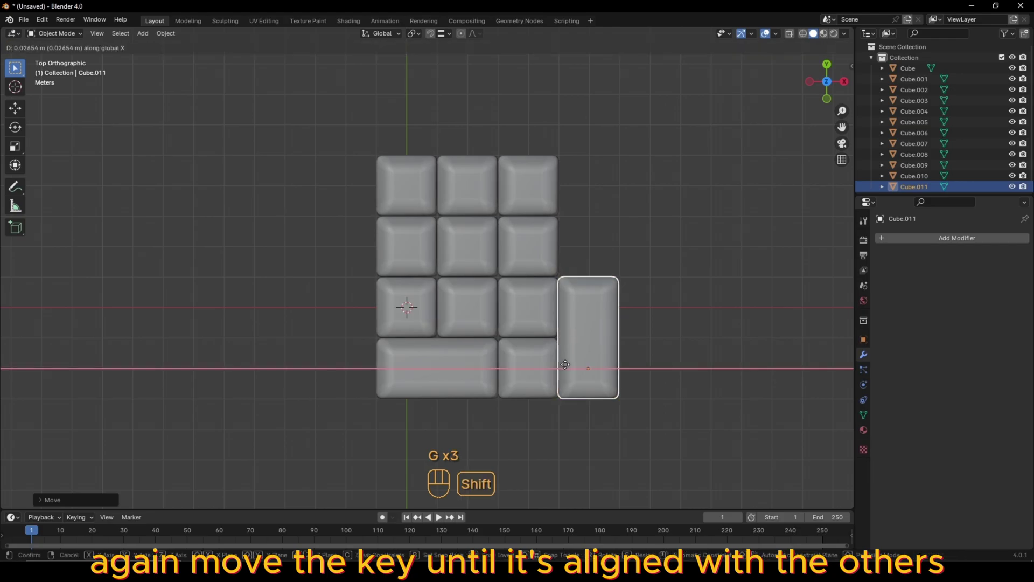
{"action": "left_click", "coordinate": [565, 364]}
- Duplicate the tall key and move the copy along Y to sit directly above the original
{"action": "key", "text": "shift+d"}
{"action": "left_click", "coordinate": [581, 237]}
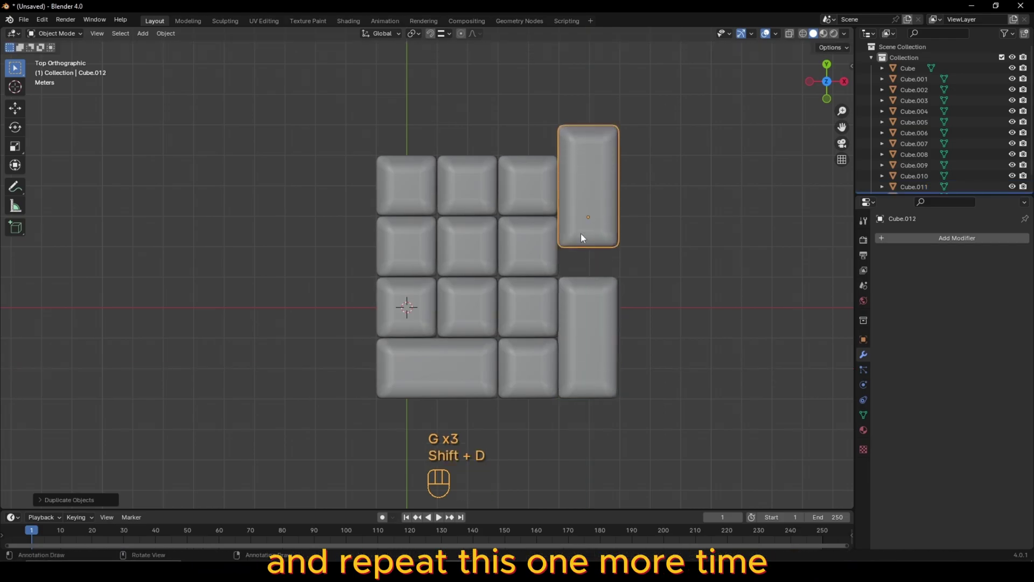
{"action": "key", "text": "g"}
{"action": "left_click", "coordinate": [581, 267], "text": "ctrl"}
- Duplicate the top row of three keys and move the copies up along Y to form a new row
{"action": "left_click_drag", "start_coordinate": [307, 124], "coordinate": [530, 187]}
{"action": "key", "text": "shift+d"}
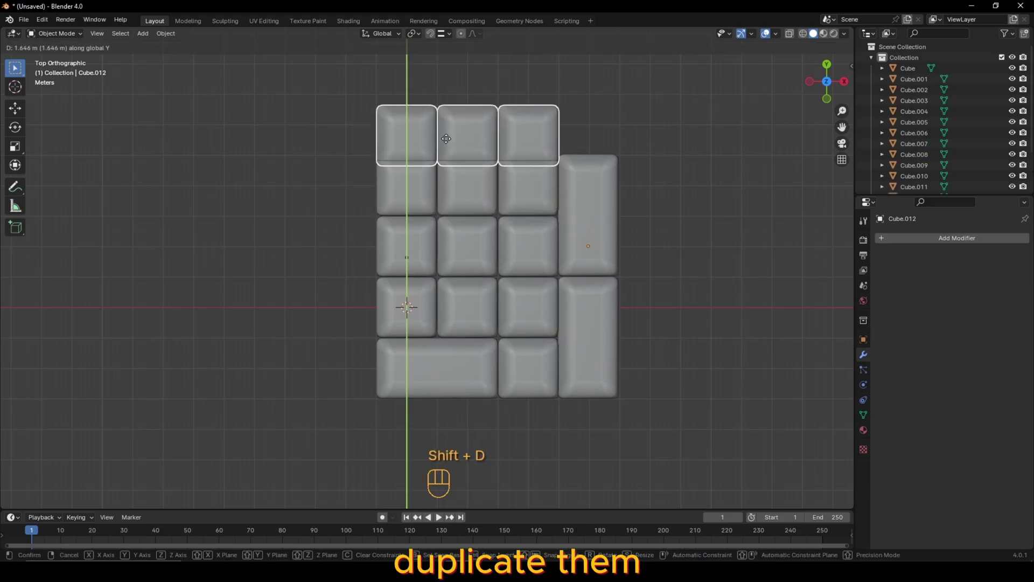
{"action": "left_click", "coordinate": [423, 141]}
{"action": "key", "text": "g"}
{"action": "left_click", "coordinate": [421, 143]}
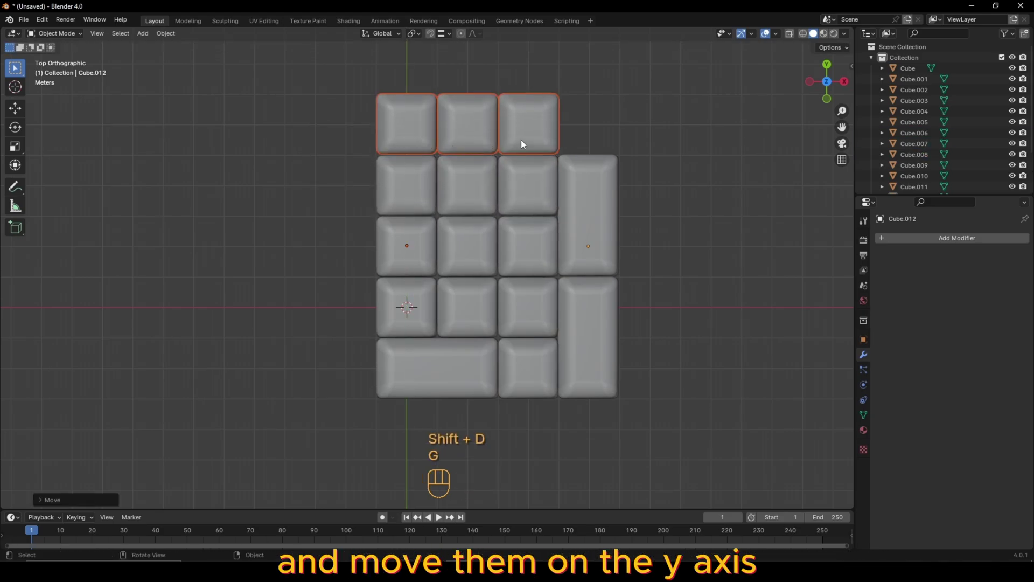
- Duplicate the new row's right-end key and move the copy along X to fill the empty upper-right corner
{"action": "left_click", "coordinate": [521, 140]}
{"action": "key", "text": "shift+d"}
{"action": "left_click", "coordinate": [582, 138]}
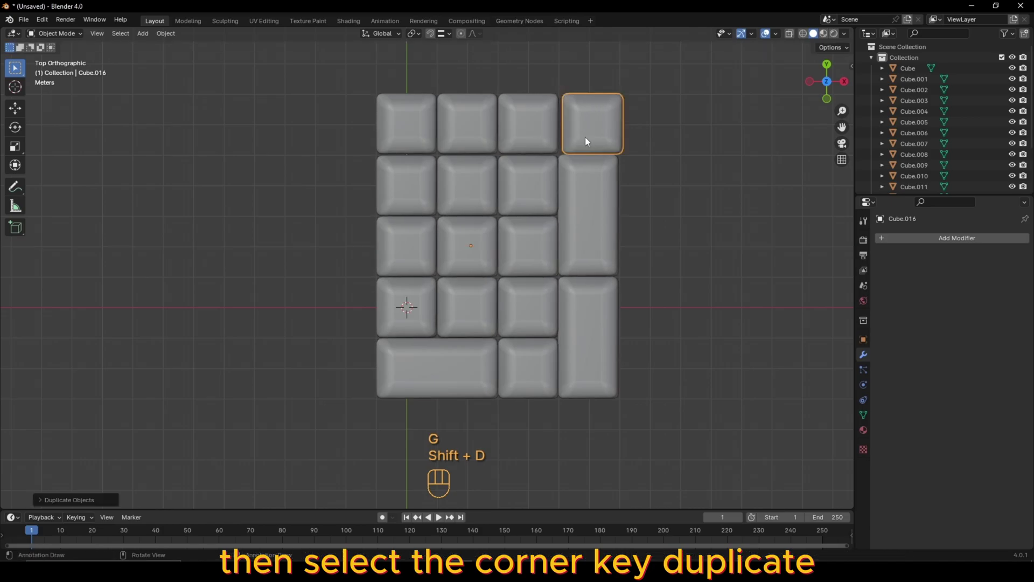
{"action": "key", "text": "g"}
{"action": "left_click", "coordinate": [561, 134]}
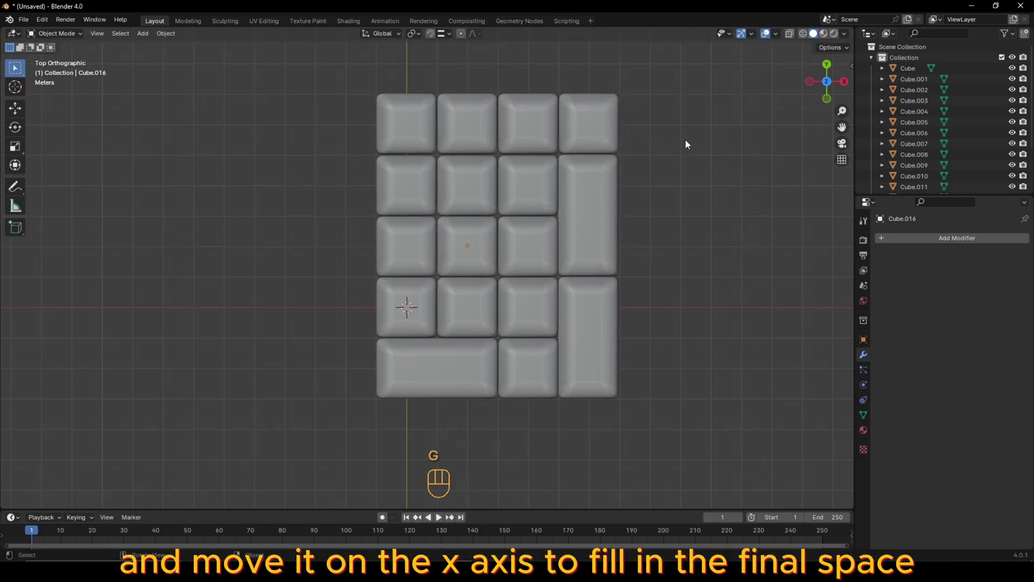
- Select all the keys and set their origins to their own geometry
{"action": "scroll", "coordinate": [685, 172], "scroll_direction": "down", "scroll_amount": 3}
{"action": "left_click_drag", "start_coordinate": [277, 142], "coordinate": [600, 402]}
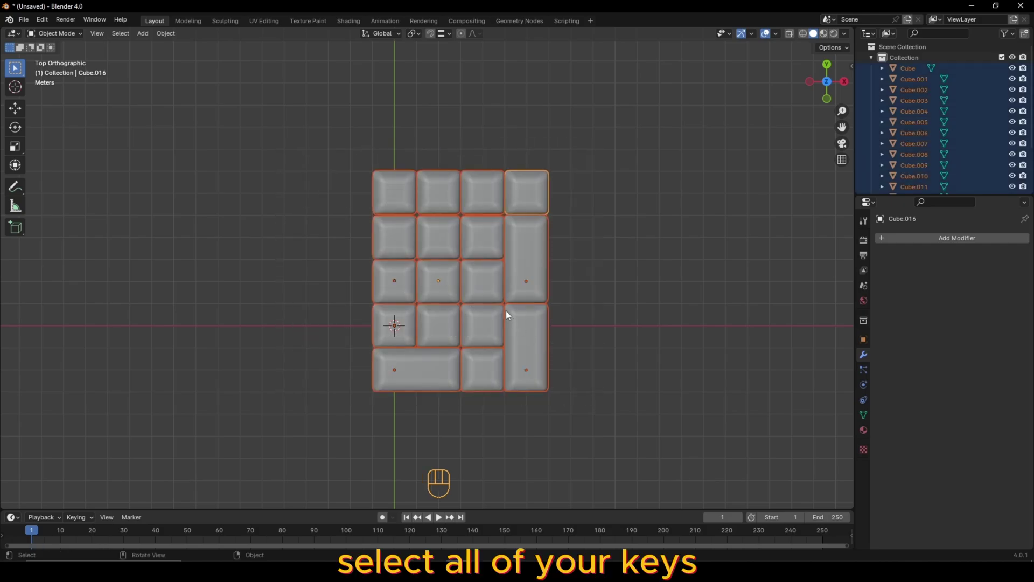
{"action": "left_click", "coordinate": [165, 34]}
{"action": "mouse_move", "coordinate": [184, 57]}
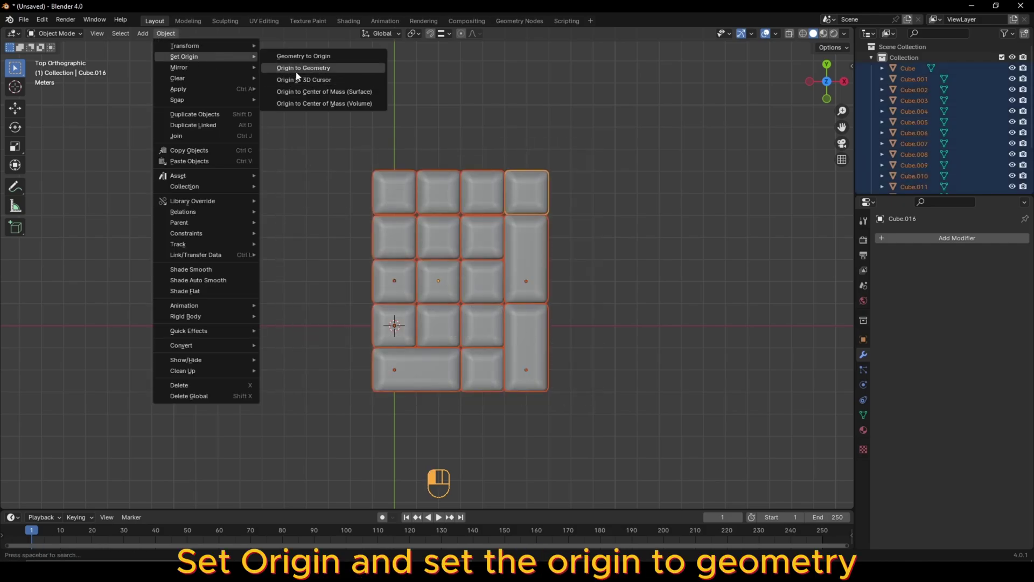
{"action": "left_click", "coordinate": [296, 72]}
- Snap the 3D cursor to the center of the selected keys and add a plane there, scaled out beyond the whole layout
{"action": "key", "text": "shift+s"}
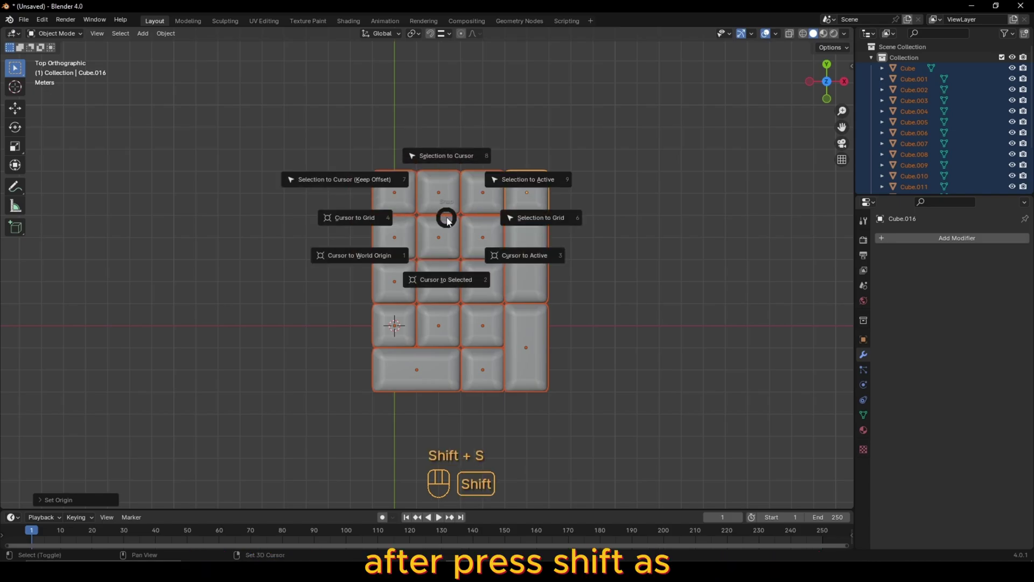
{"action": "left_click", "coordinate": [451, 277]}
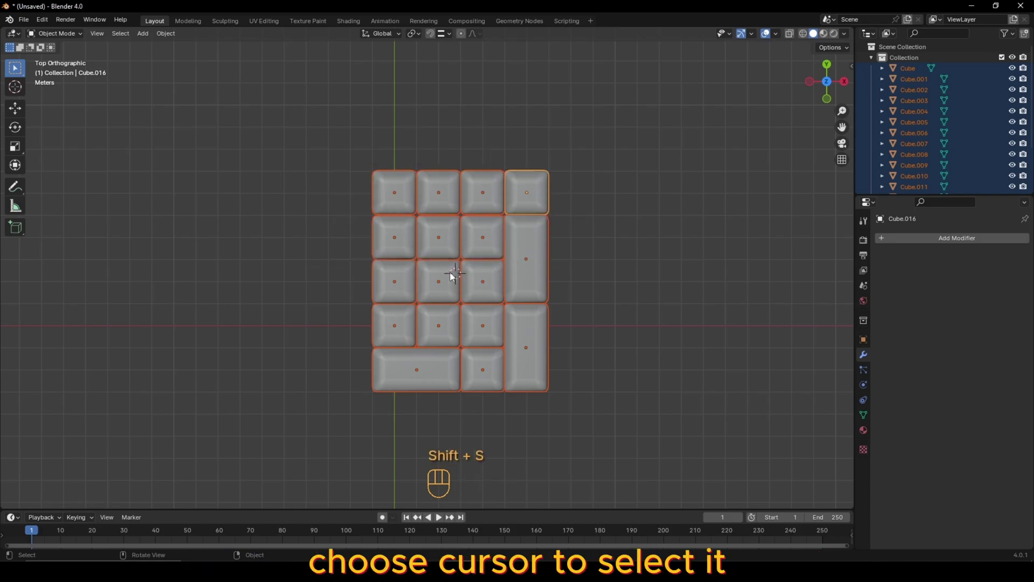
{"action": "key", "text": "shift+a"}
{"action": "left_click", "coordinate": [609, 285]}
{"action": "key", "text": "s"}
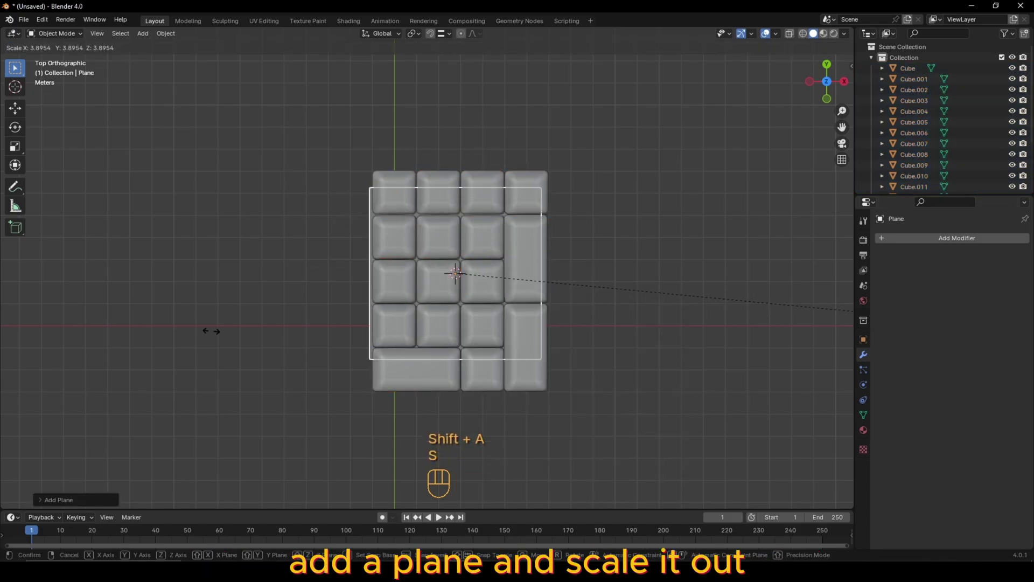
{"action": "left_click", "coordinate": [562, 333]}
- Adjust the plane's lower edge and move its left edge closer to the keys, leaving a margin around them
{"action": "key", "text": "Tab"}
{"action": "key", "text": "2"}
{"action": "left_click", "coordinate": [485, 412]}
{"action": "key", "text": "g"}
{"action": "middle_click", "coordinate": [485, 412]}
{"action": "left_click", "coordinate": [485, 414]}
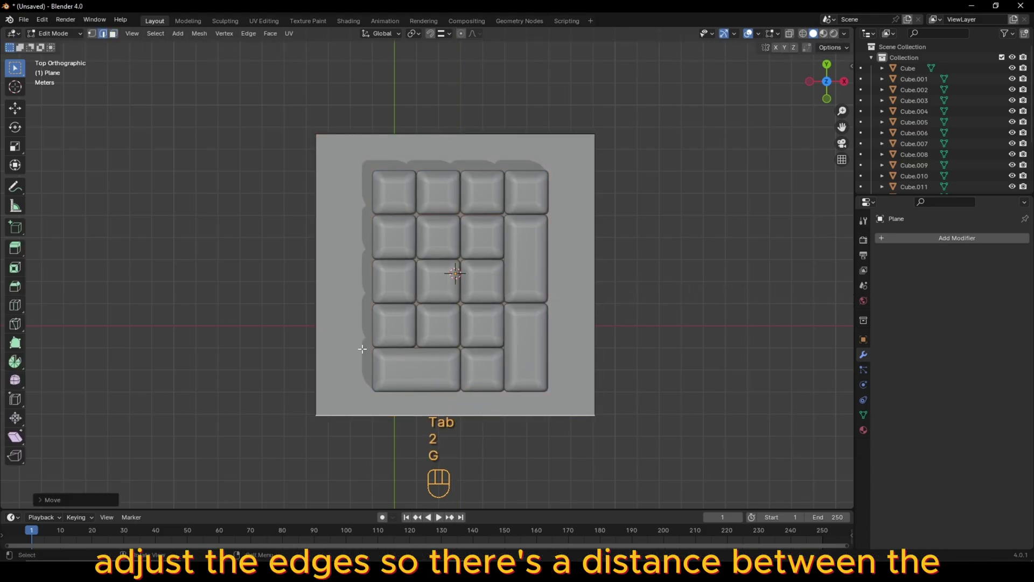
{"action": "left_click", "coordinate": [318, 320]}
{"action": "key", "text": "g"}
{"action": "left_click", "coordinate": [345, 320]}
- Move the plane's right edge along X and its upper edge along Y toward the keys to leave a similar margin
{"action": "left_click", "coordinate": [599, 290]}
{"action": "key", "text": "g"}
{"action": "middle_click", "coordinate": [592, 291]}
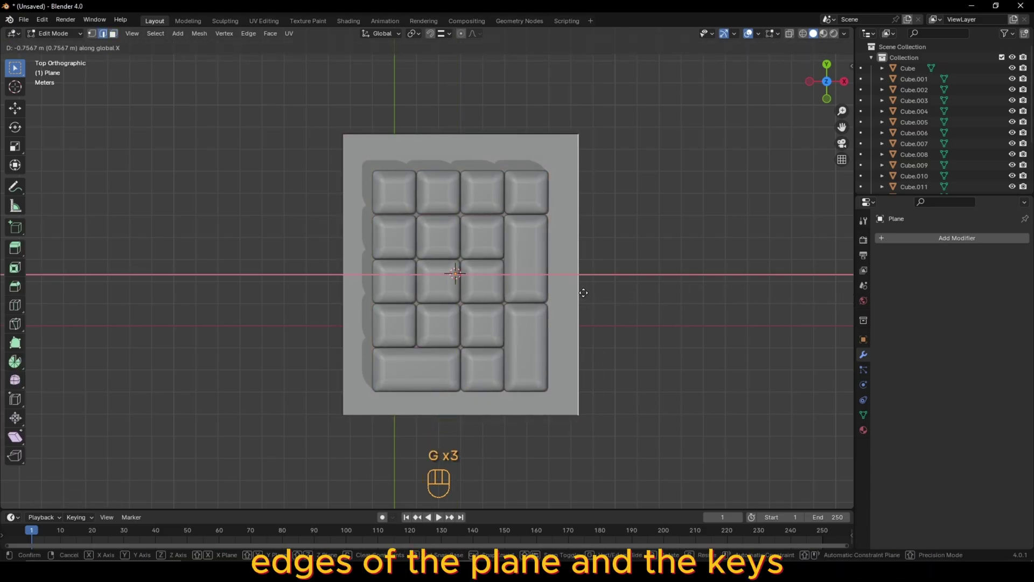
{"action": "left_click", "coordinate": [580, 292]}
{"action": "left_click", "coordinate": [412, 141]}
{"action": "key", "text": "g"}
{"action": "middle_click", "coordinate": [411, 147]}
{"action": "left_click", "coordinate": [409, 154]}
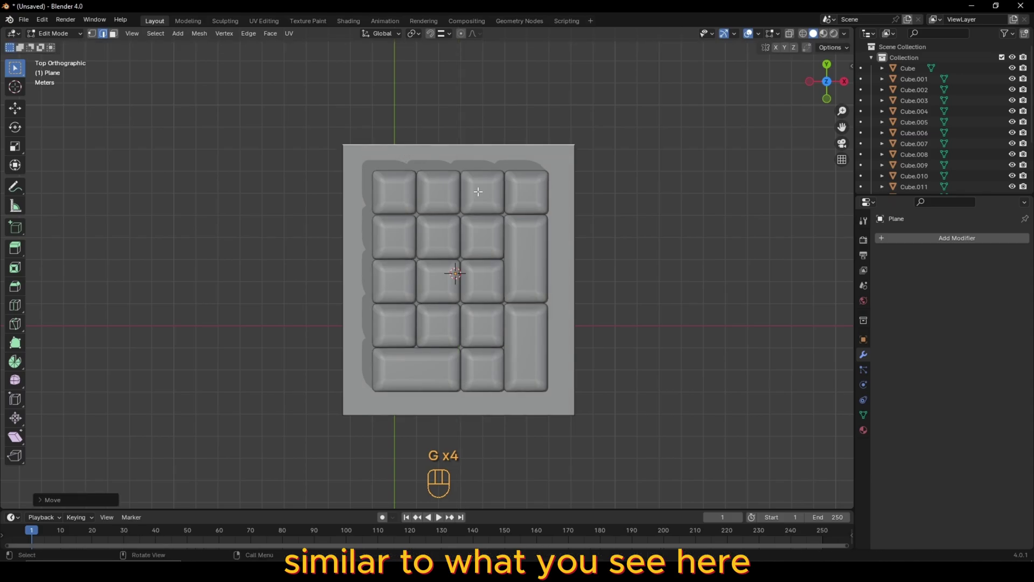
- Inset the plane's face by about 0.17 m so the inner face lies just outside the perimeter of the keys
{"action": "key", "text": "Tab"}
{"action": "left_click", "coordinate": [568, 298]}
{"action": "key", "text": "Tab"}
{"action": "key", "text": "3"}
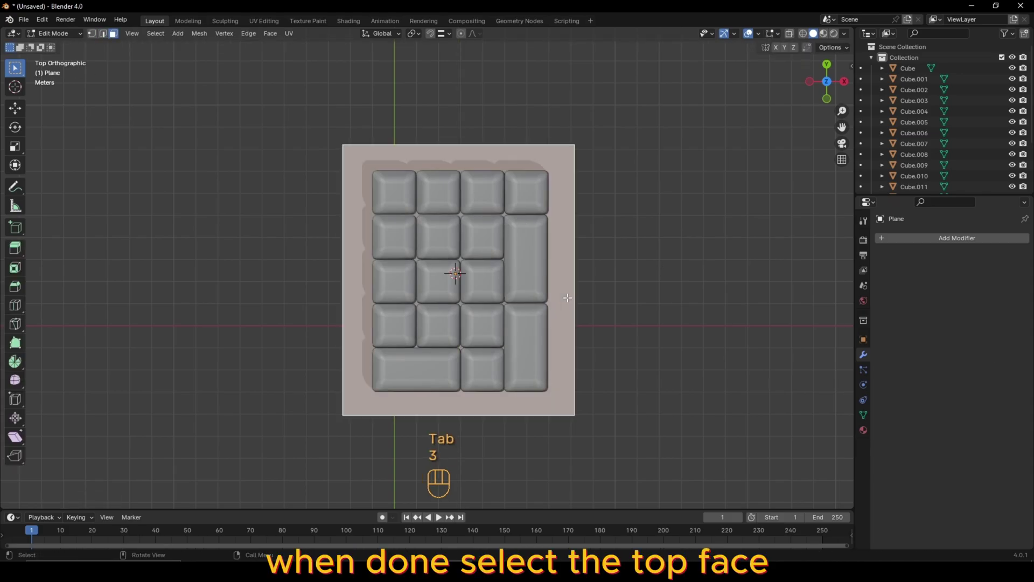
{"action": "key", "text": "i"}
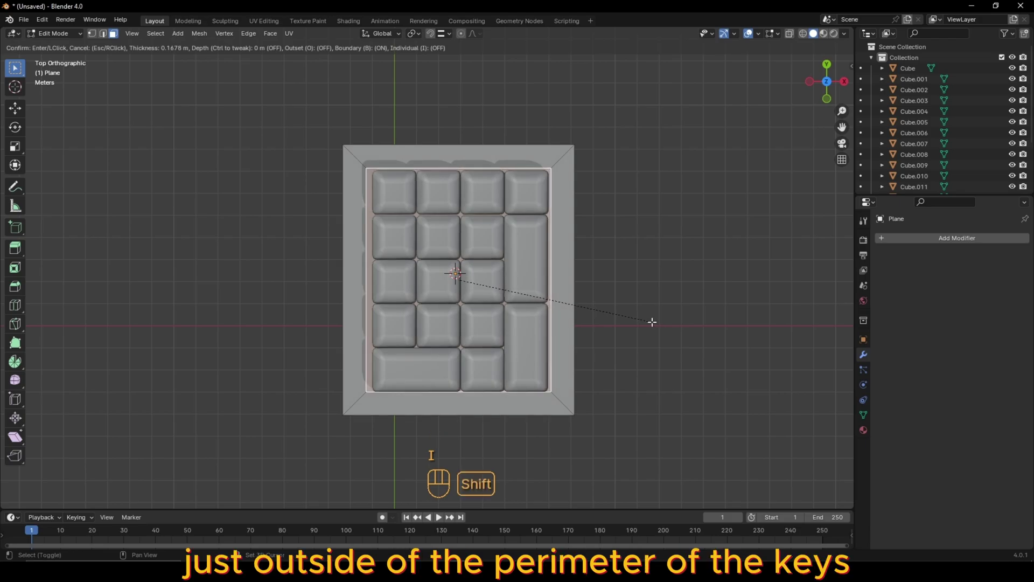
{"action": "left_click", "coordinate": [652, 321]}
- Scale the inner face by about 1.03 along Y and shift it about 0.05 m along X to surround the keys evenly
{"action": "key", "text": "s"}
{"action": "key", "text": "y"}
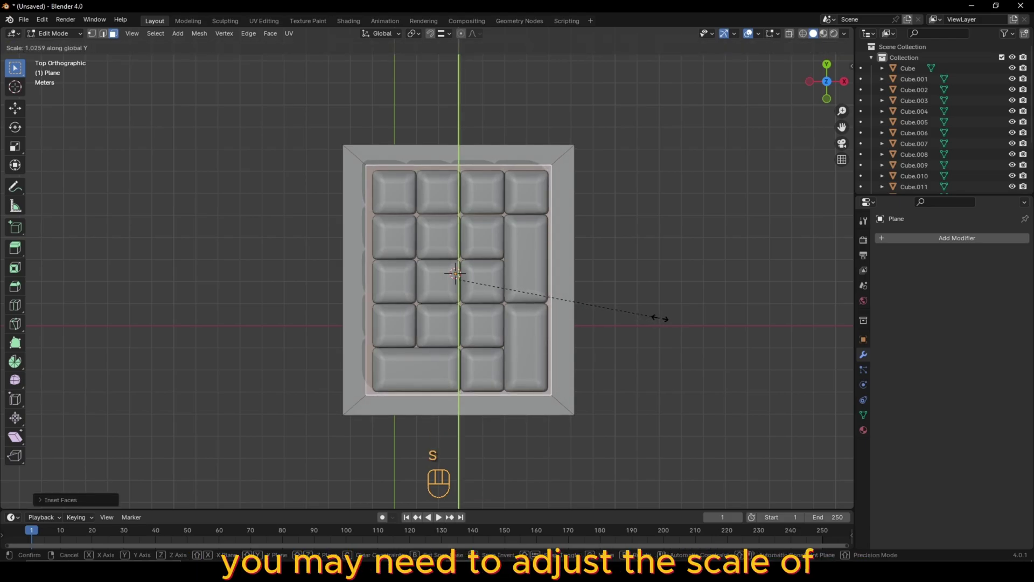
{"action": "left_click", "coordinate": [662, 318]}
{"action": "key", "text": "g"}
{"action": "key", "text": "x"}
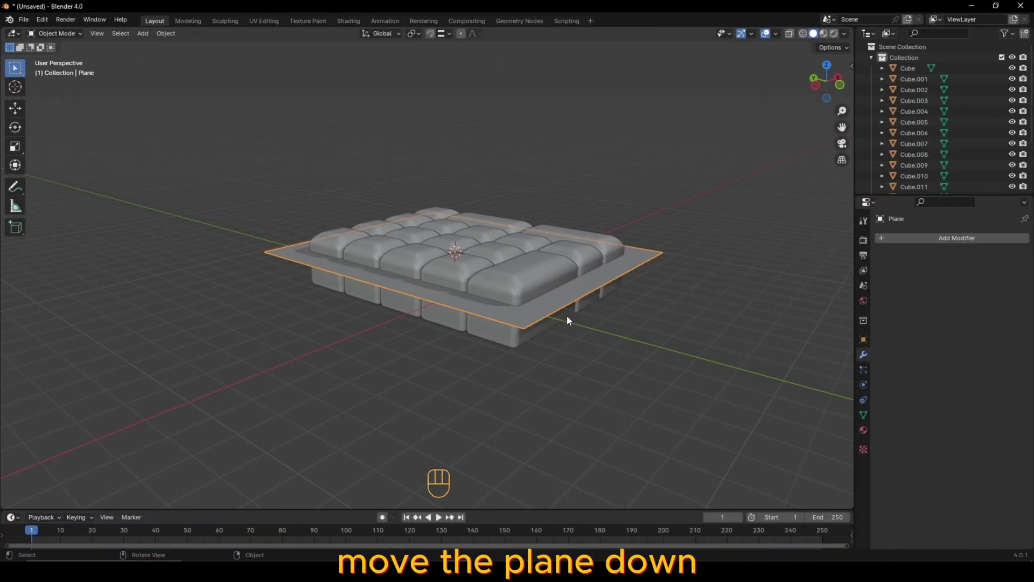
- Move the plane down along Z to the bottom of the keys
{"action": "key", "text": "g"}
{"action": "key", "text": "z"}
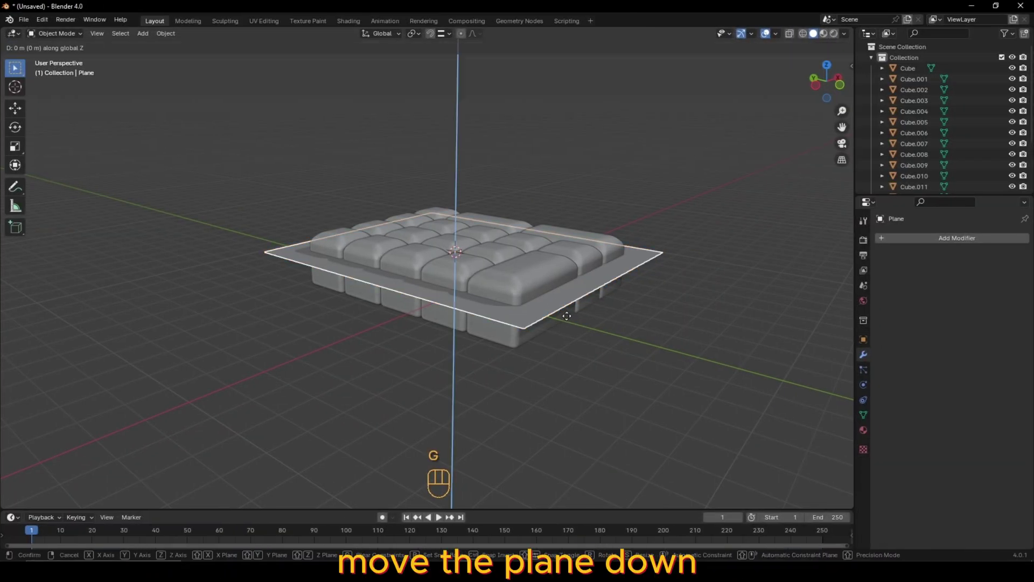
{"action": "left_click", "coordinate": [567, 315]}
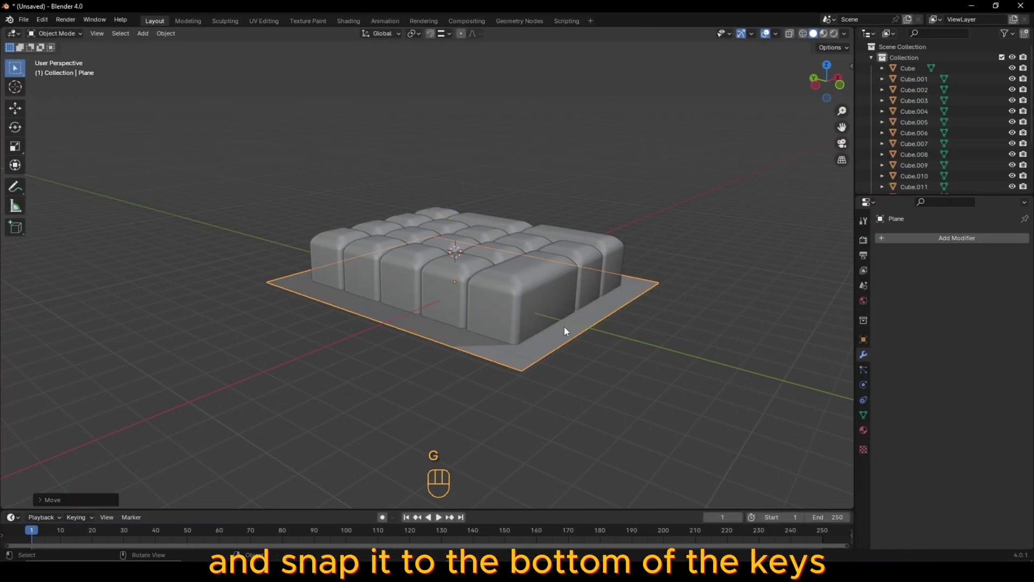
- Extrude the plane's outer ring of faces upward around the keys and add two loop cuts through the center of the base
{"action": "key", "text": "Tab"}
{"action": "key", "text": "3"}
{"action": "left_click", "coordinate": [516, 357], "text": "alt"}
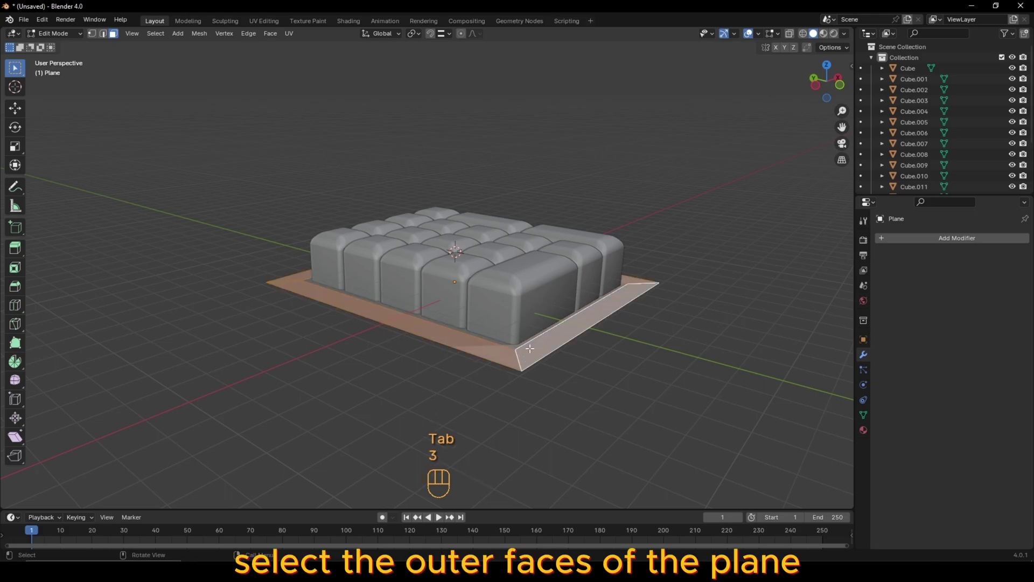
{"action": "key", "text": "e"}
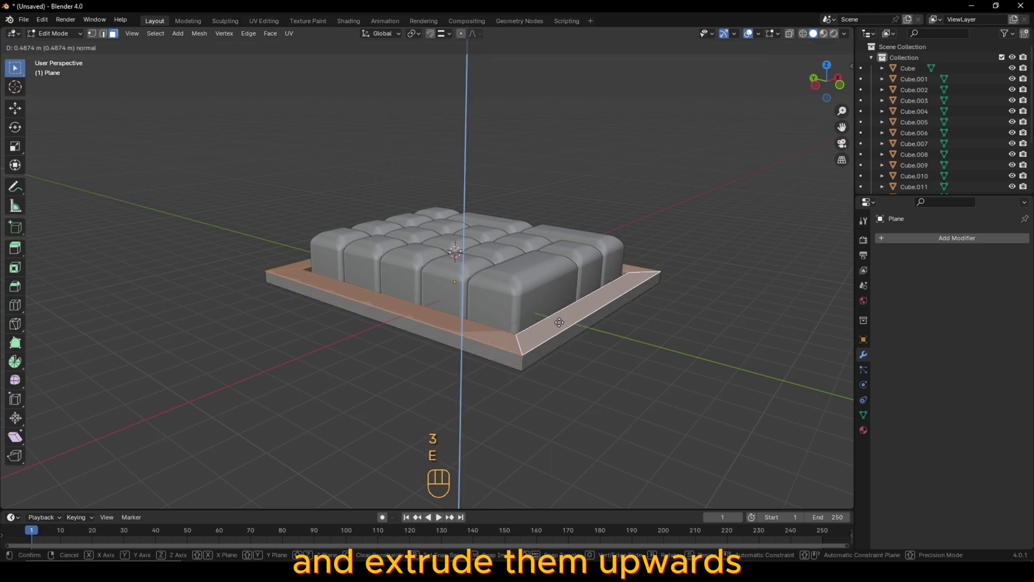
{"action": "left_click", "coordinate": [561, 307]}
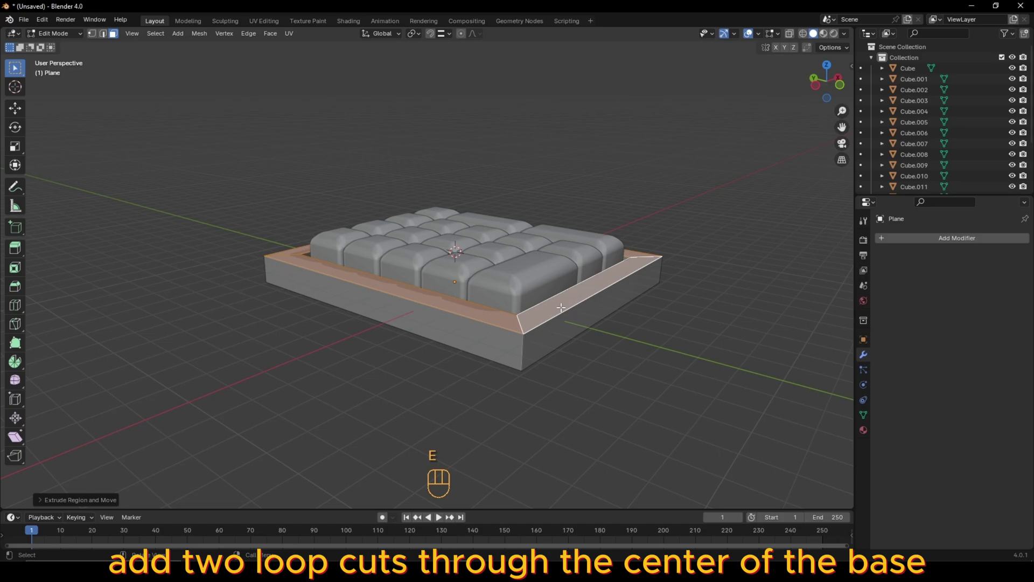
{"action": "key", "text": "ctrl+r"}
{"action": "scroll", "coordinate": [576, 302], "scroll_direction": "up", "scroll_amount": 1}
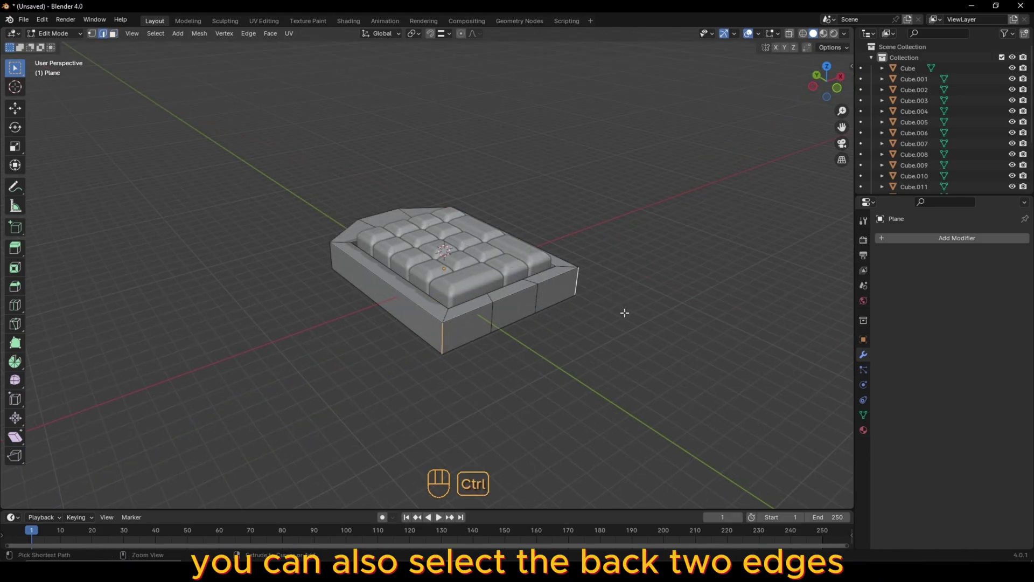
- Give the base's two vertical corner edges at the wide-key end a slight bevel
{"action": "key", "text": "ctrl+b"}
{"action": "left_click", "coordinate": [646, 311]}
{"action": "key", "text": "Tab"}
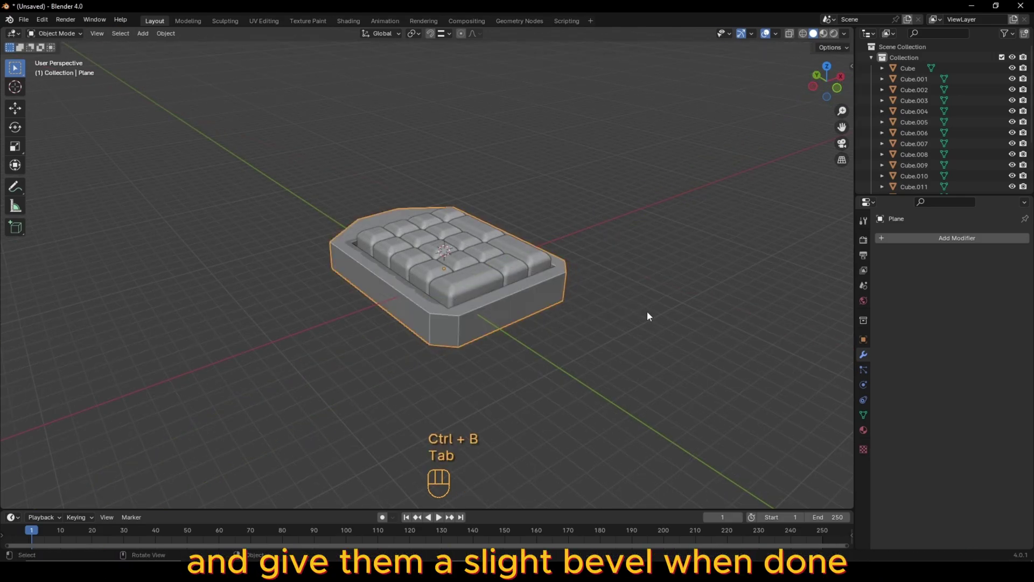
- Apply the base's scale and add a Bevel modifier to it
{"action": "key", "text": "ctrl+a"}
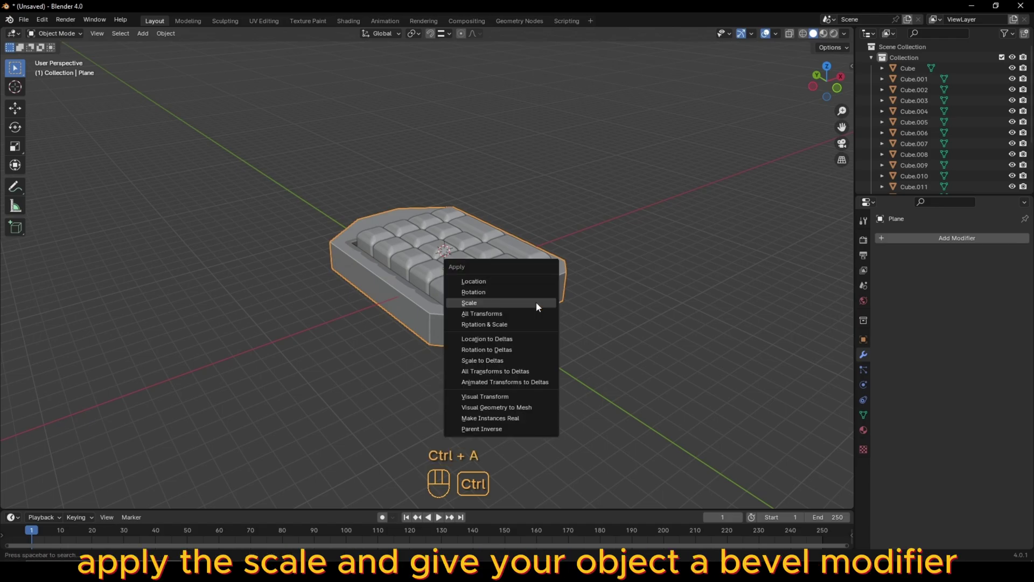
{"action": "left_click", "coordinate": [535, 301]}
{"action": "left_click", "coordinate": [914, 239]}
{"action": "type", "text": "b"}
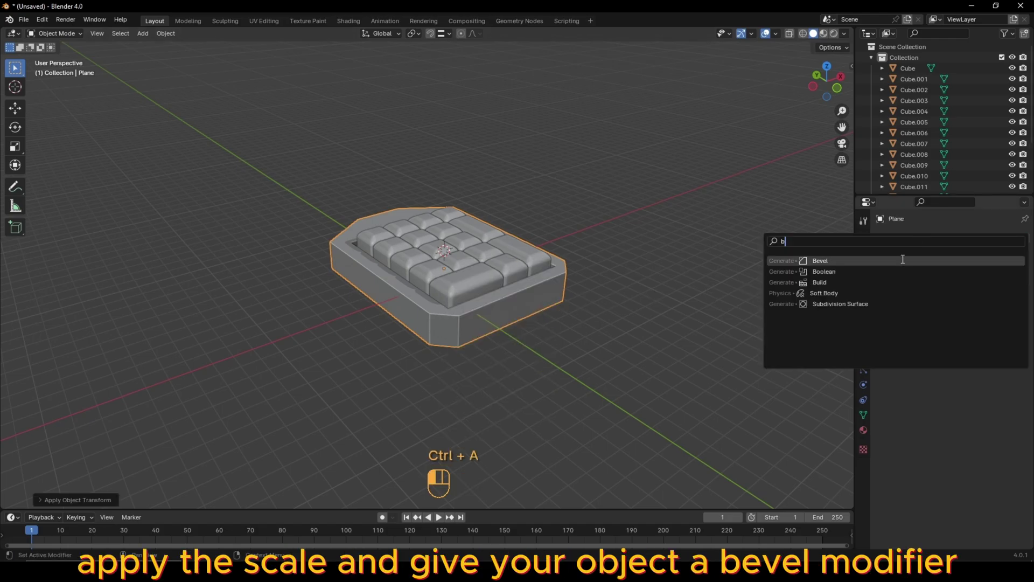
{"action": "left_click", "coordinate": [903, 261]}
- Set the Bevel modifier's amount to 0.25 m with 5 segments and shade the base smooth
{"action": "double_click", "coordinate": [957, 296]}
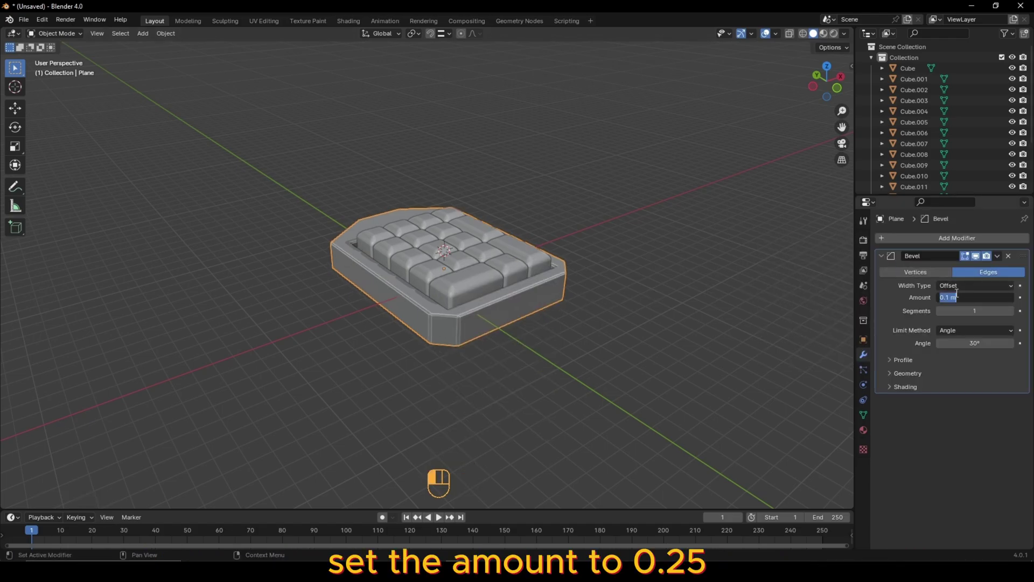
{"action": "key", "text": "Return"}
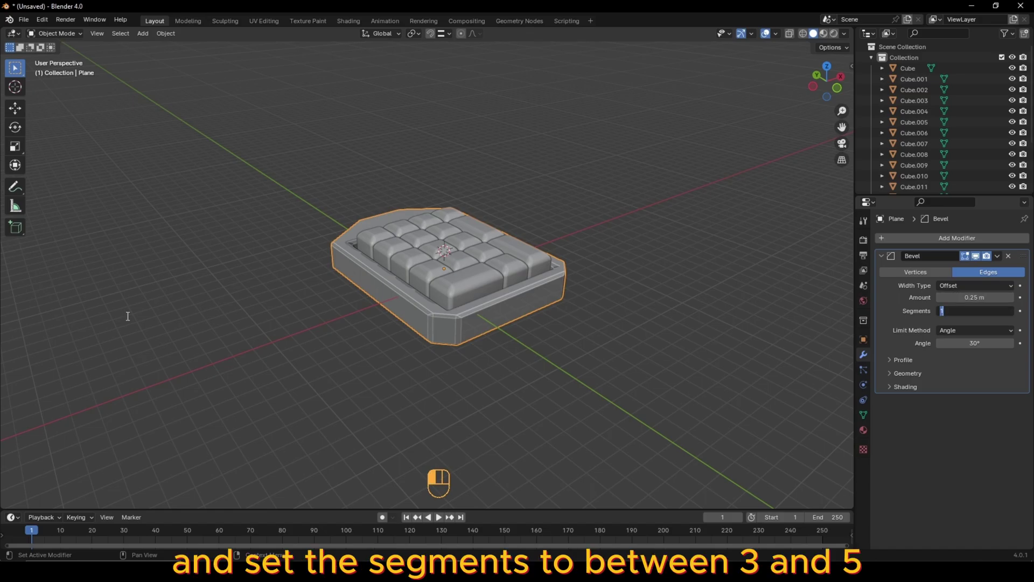
{"action": "type", "text": "5"}
{"action": "key", "text": "Return"}
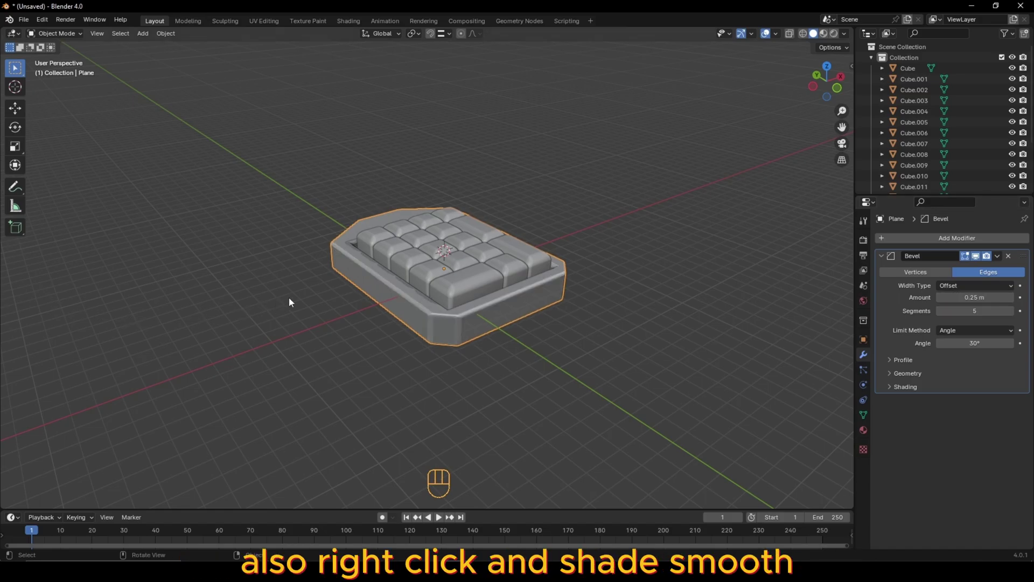
{"action": "right_click", "coordinate": [377, 286]}
{"action": "left_click", "coordinate": [377, 287]}
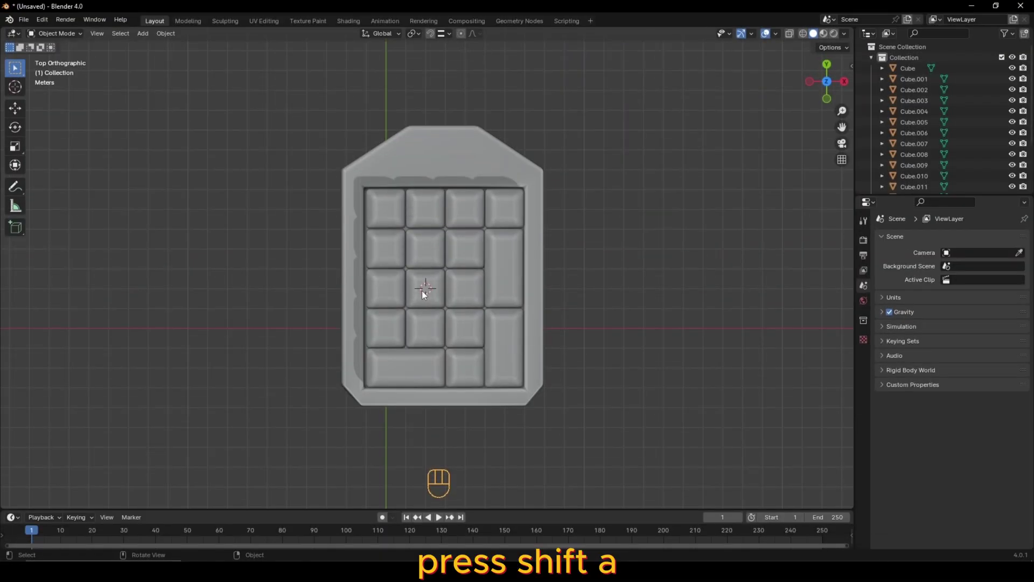
- Add a text object over the number pad in top view and replace its default content with 0
{"action": "key", "text": "shift+a"}
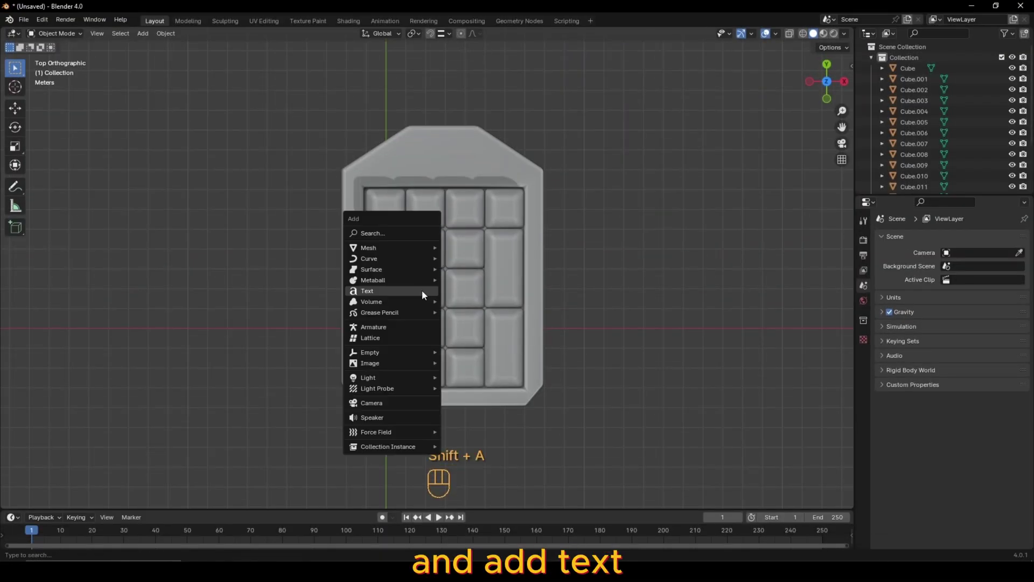
{"action": "left_click", "coordinate": [423, 290]}
{"action": "key", "text": "Tab"}
{"action": "key", "text": "BackSpace"}
{"action": "key", "text": "BackSpace"}
{"action": "key", "text": "BackSpace"}
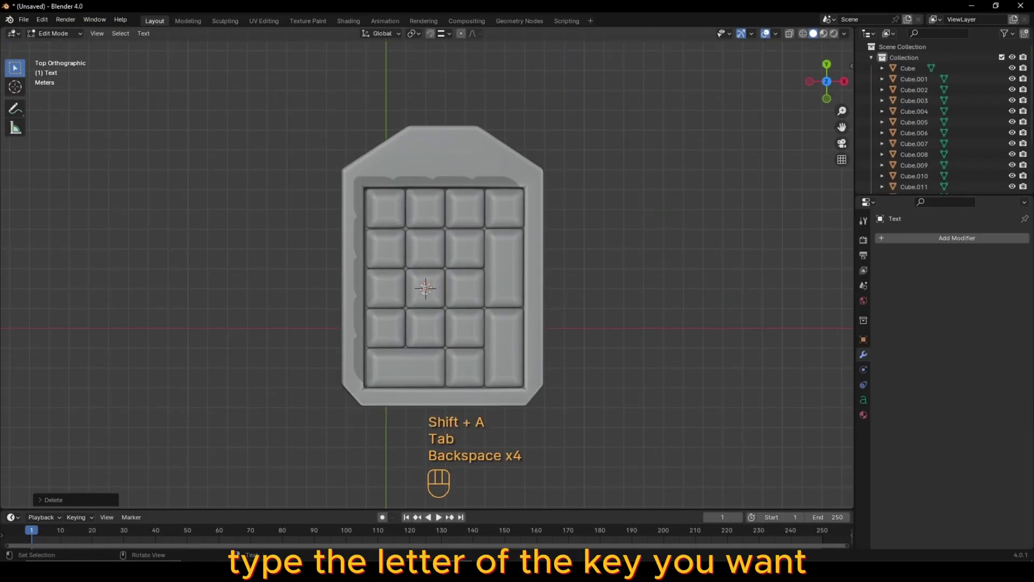
{"action": "type", "text": "0"}
{"action": "key", "text": "Tab"}
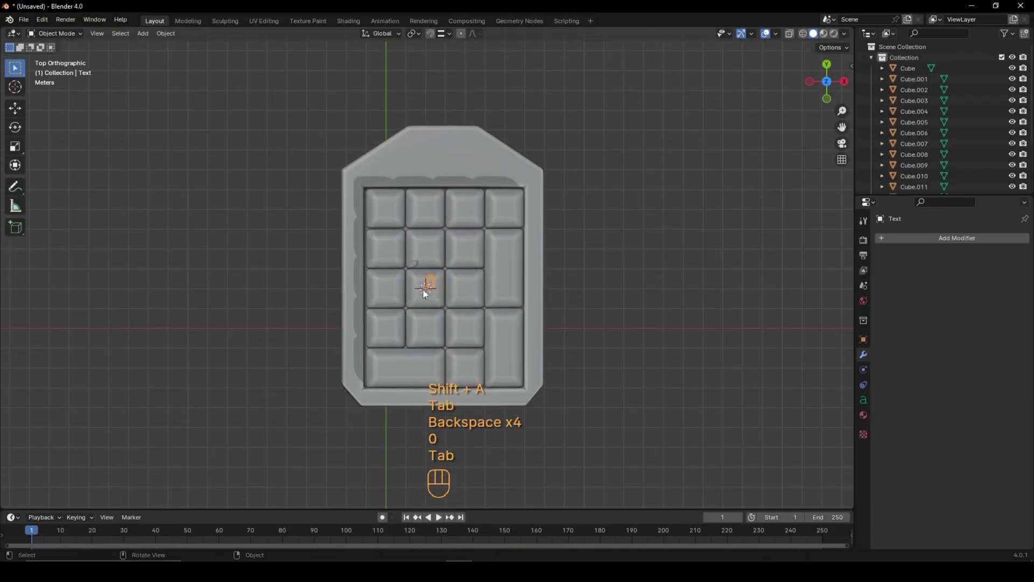
- Set the text's extrusion to 0.01 m and move the 0 onto the center of the wide bottom key
{"action": "left_click", "coordinate": [864, 399]}
{"action": "left_click", "coordinate": [900, 351]}
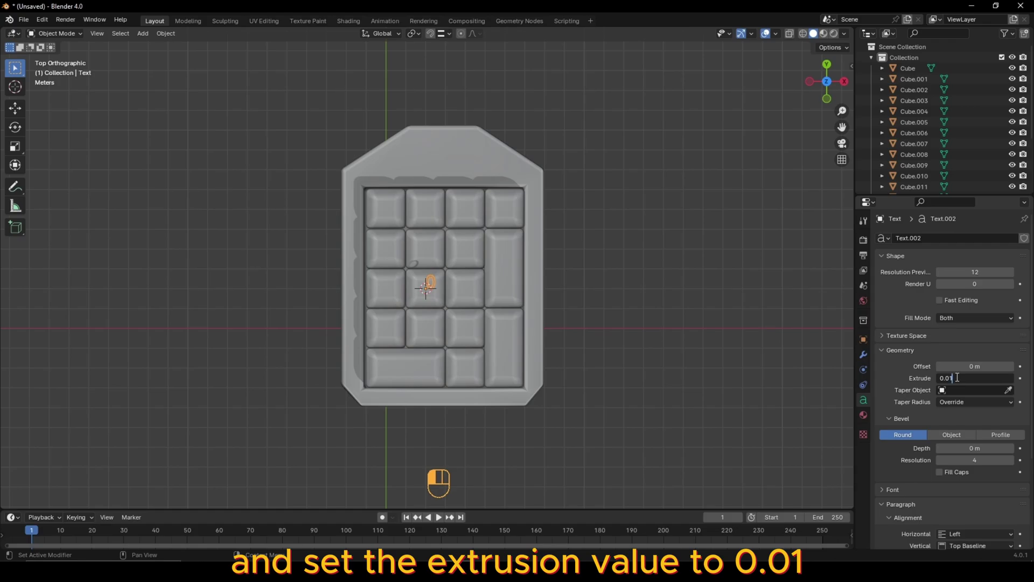
{"action": "key", "text": "Return"}
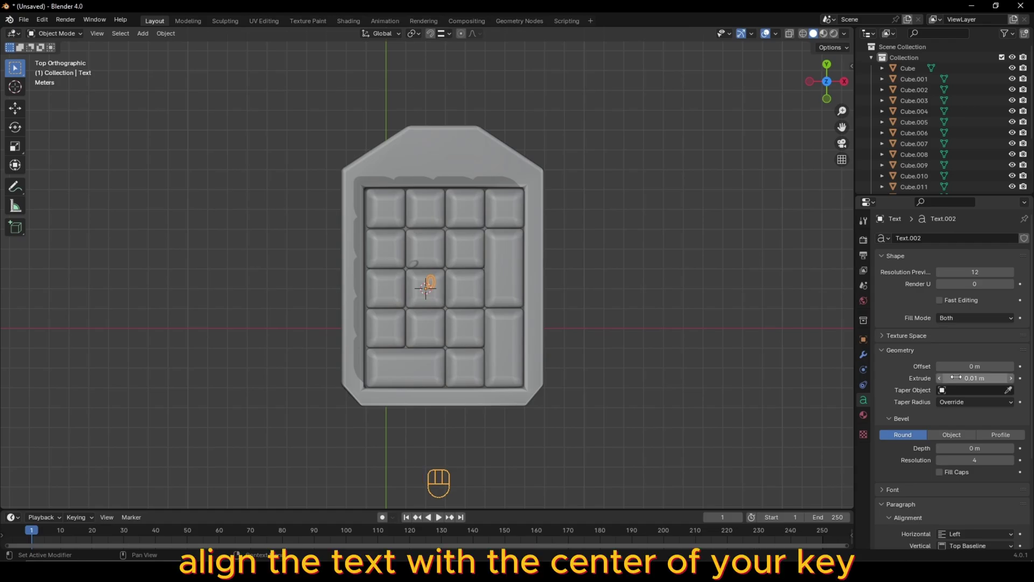
{"action": "key", "text": "g"}
- Duplicate the text label onto the other keys and replace each copy's character, including the decimal point and the digits from 1 to 6
{"action": "key", "text": "Tab"}
{"action": "key", "text": "BackSpace"}
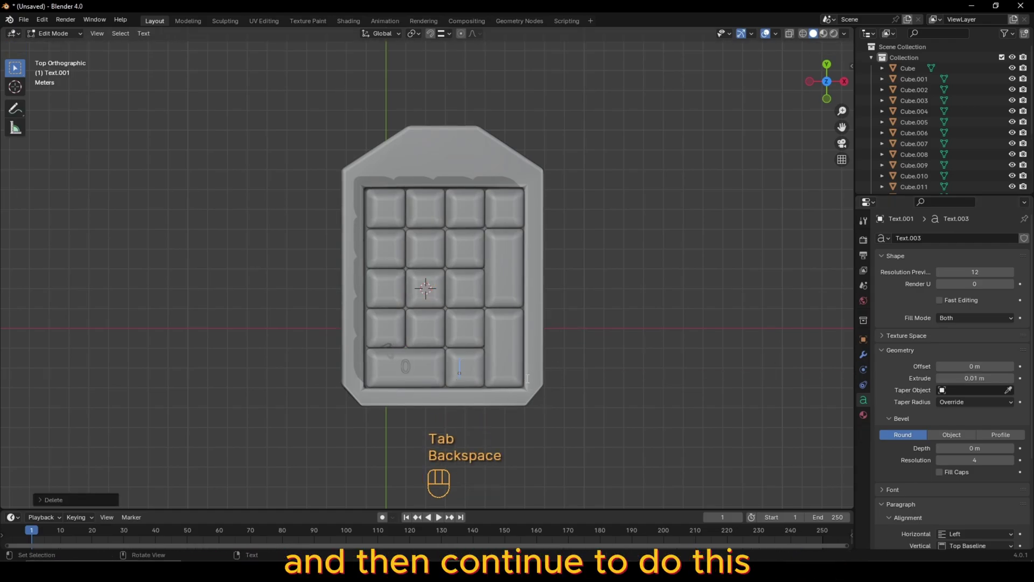
{"action": "key", "text": "shift+d"}
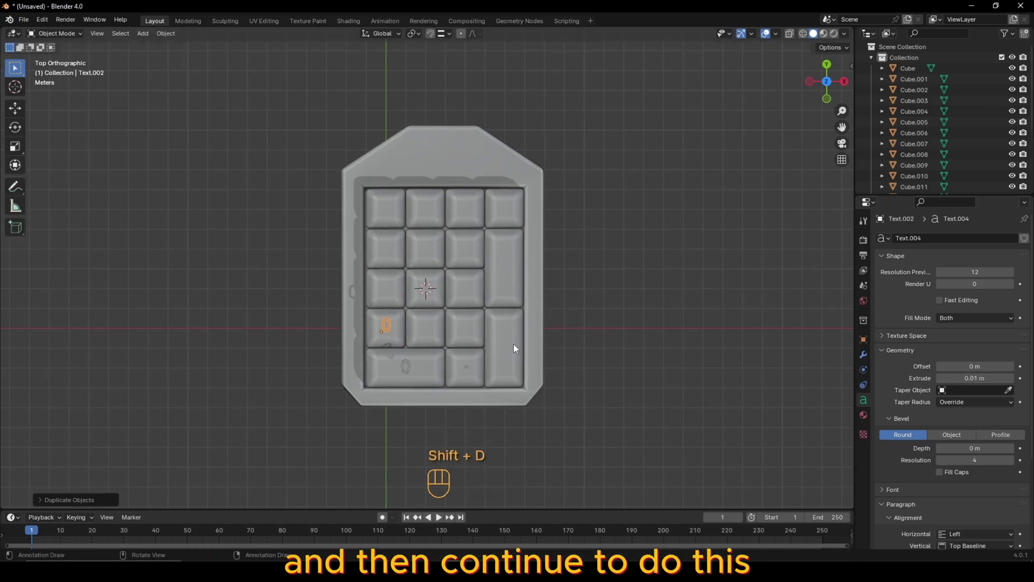
{"action": "key", "text": "Tab"}
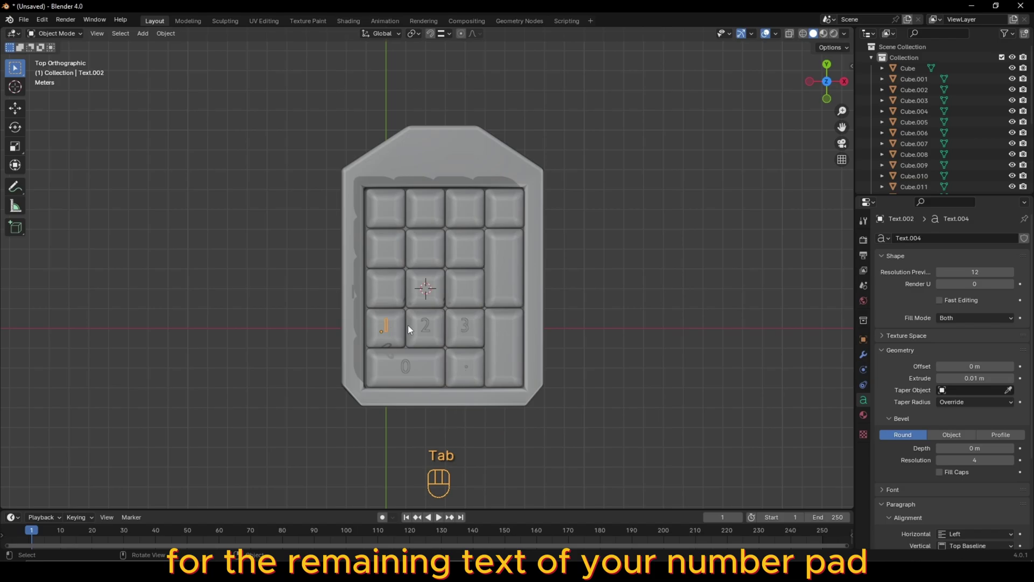
{"action": "key", "text": "shift+d"}
{"action": "left_click", "coordinate": [502, 247]}
{"action": "key", "text": "Tab"}
{"action": "key", "text": "BackSpace"}
{"action": "type", "text": "6"}
{"action": "key", "text": "Tab"}
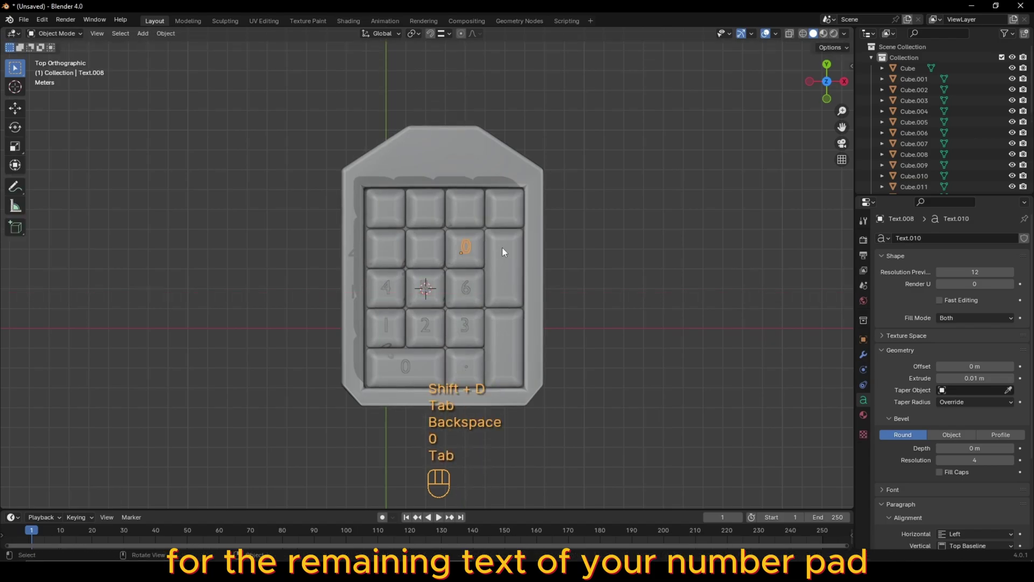
{"action": "key", "text": "shift+d"}
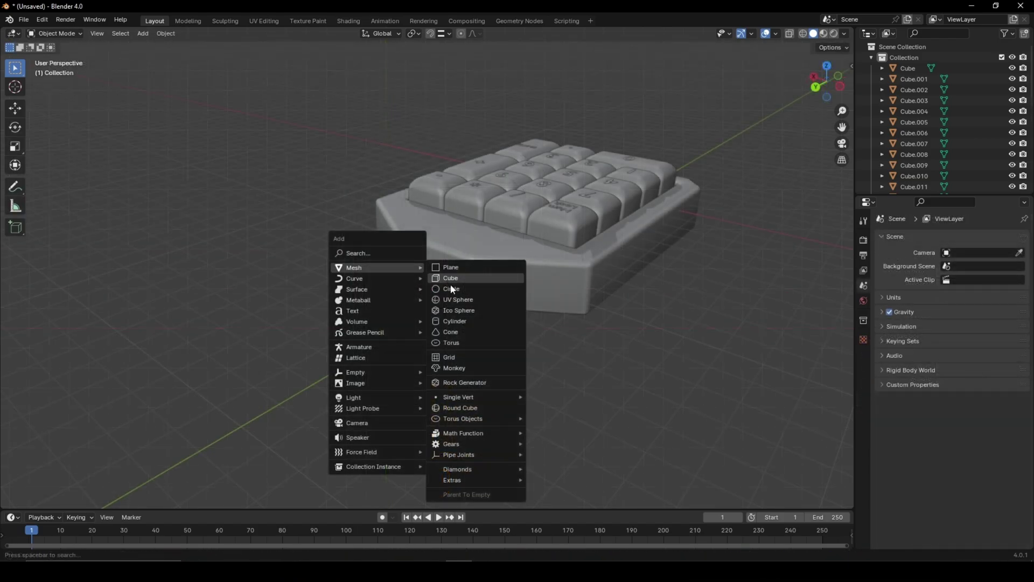
- Add a cylinder at the front of the number pad, rotated 90° on the X axis and scaled down to about 0.3
{"action": "left_click", "coordinate": [464, 321]}
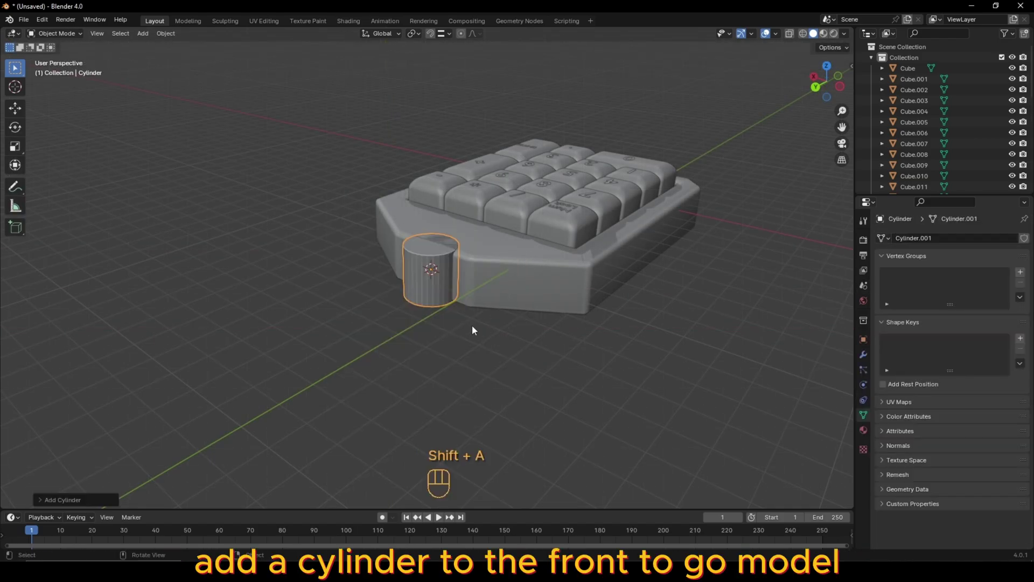
{"action": "type", "text": "rx90"}
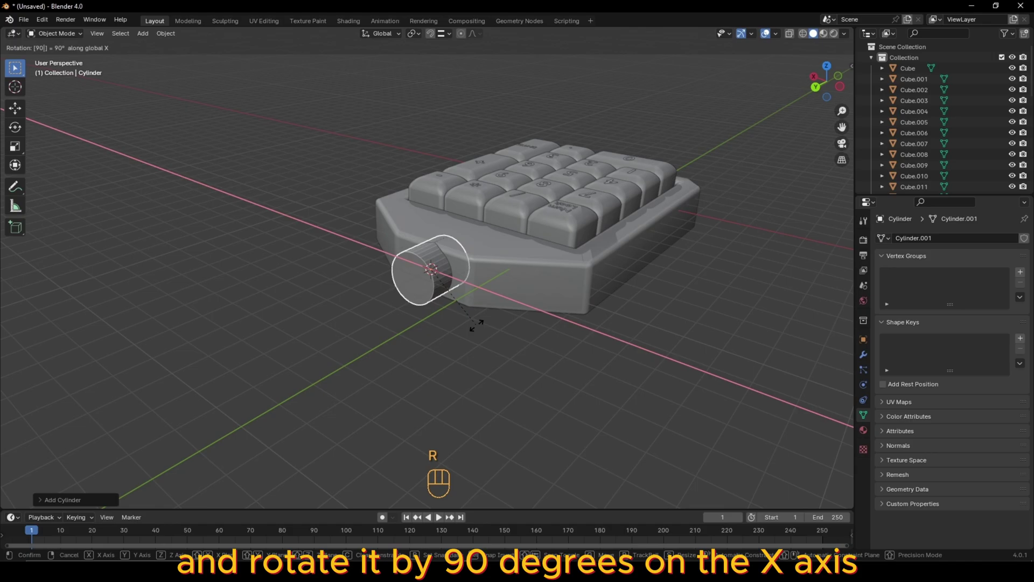
{"action": "key", "text": "Return"}
{"action": "key", "text": "s"}
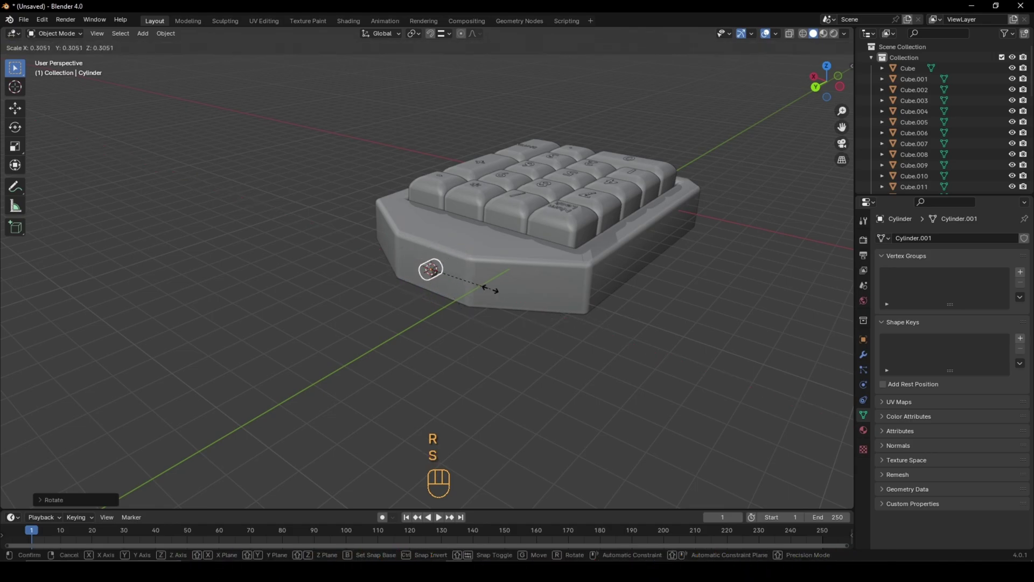
{"action": "left_click", "coordinate": [488, 290]}
- Move the small cylinder along the Y axis so it connects with the front wall of the base
{"action": "key", "text": "g"}
{"action": "key", "text": "y"}
{"action": "left_click", "coordinate": [472, 290]}
{"action": "key", "text": "F6"}
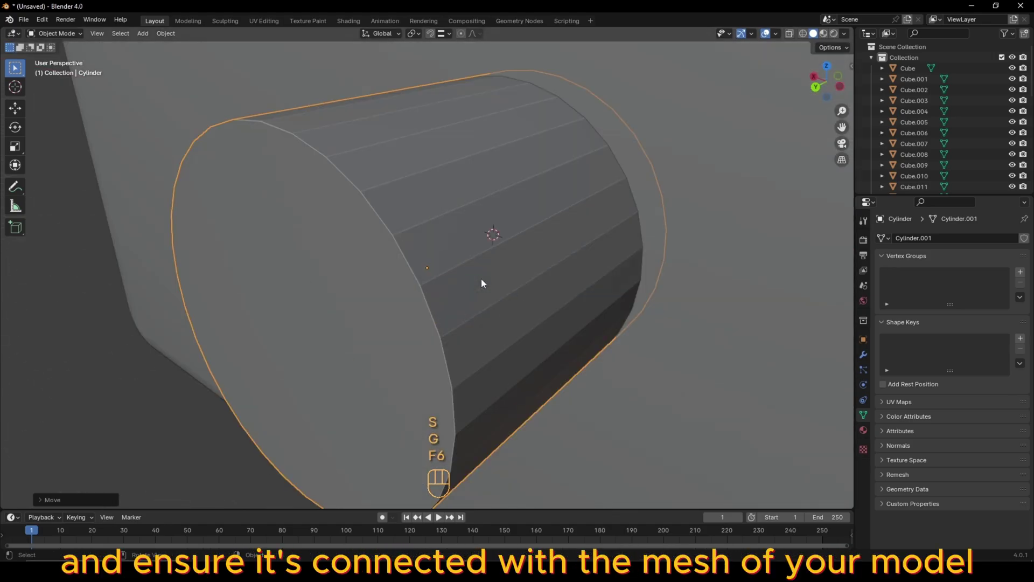
{"action": "middle_click_drag", "start_coordinate": [482, 284], "coordinate": [438, 291]}
{"action": "scroll", "coordinate": [438, 291], "scroll_direction": "down", "scroll_amount": 6}
{"action": "key", "text": "g"}
{"action": "key", "text": "y"}
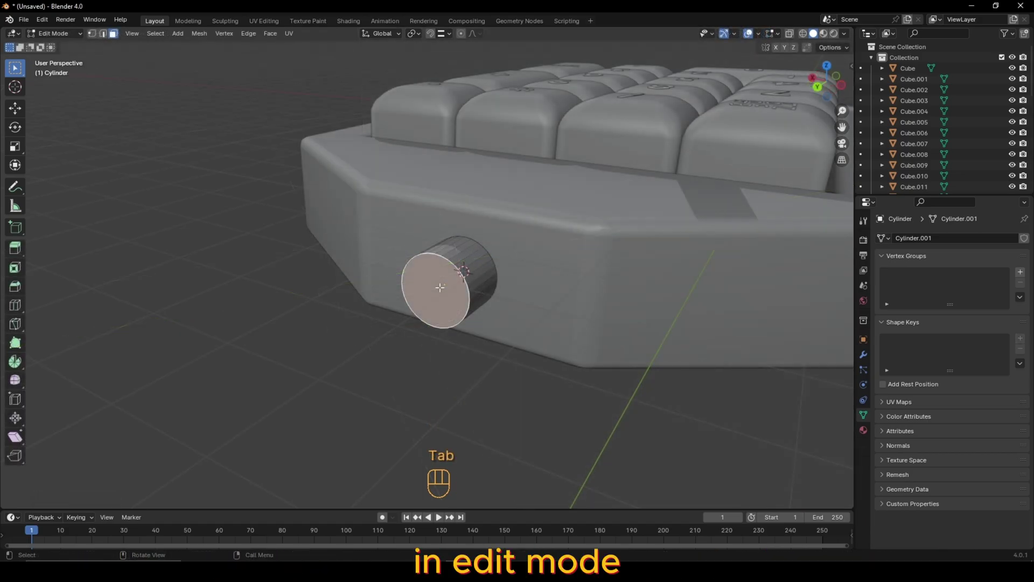
- Inset the cylinder's front face and extrude it inwards to form a socket, shading the cylinder smooth
{"action": "key", "text": "i"}
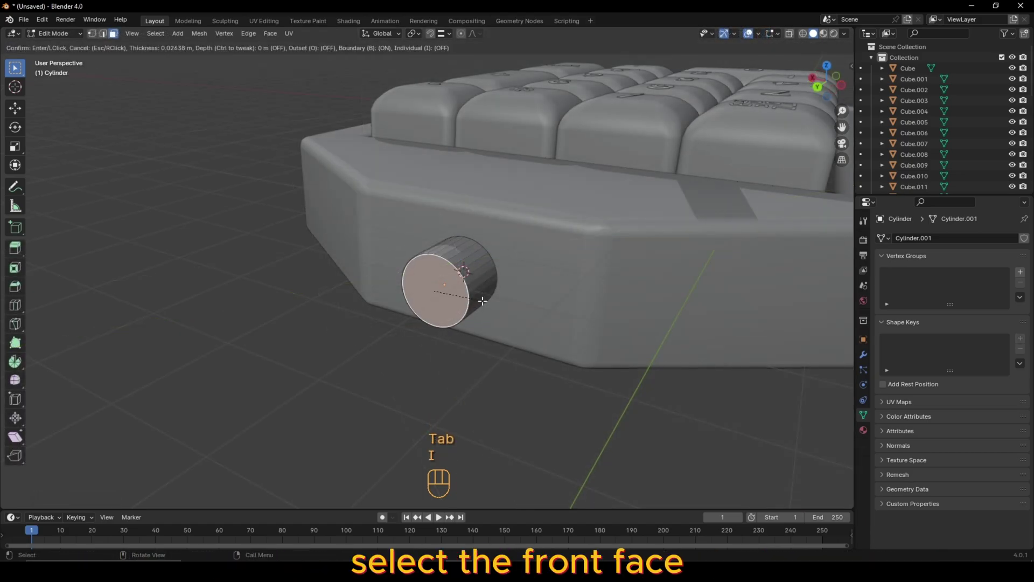
{"action": "left_click", "coordinate": [482, 295]}
{"action": "key", "text": "e"}
{"action": "left_click", "coordinate": [492, 290]}
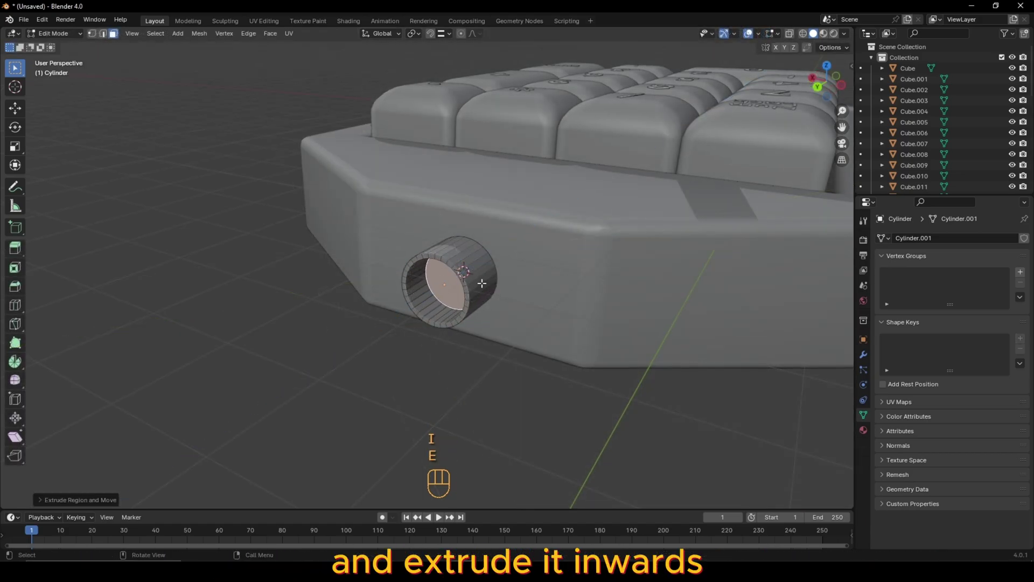
{"action": "key", "text": "Tab"}
{"action": "right_click", "coordinate": [482, 282]}
{"action": "left_click", "coordinate": [478, 293]}
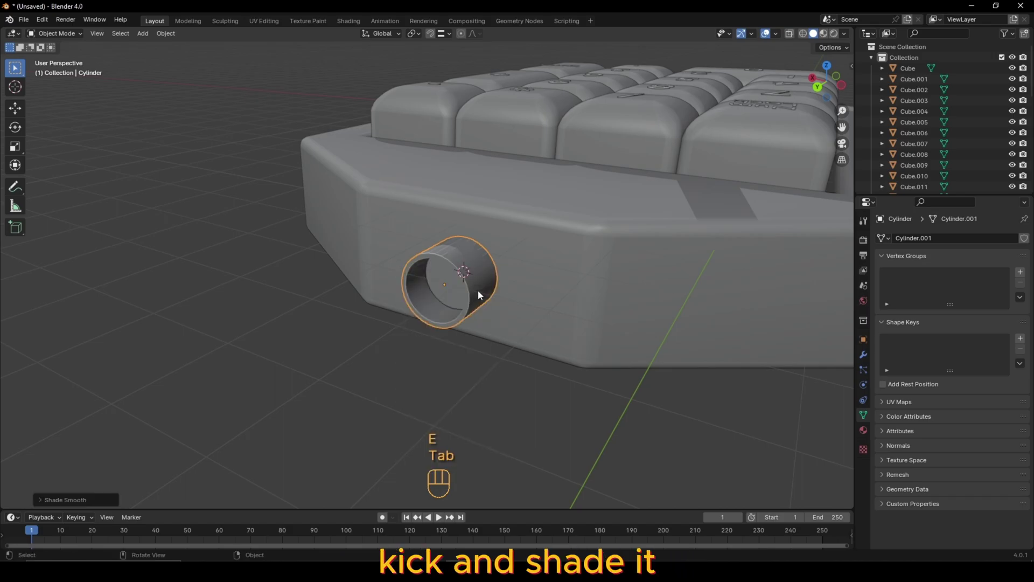
- Add a Bezier curve at the cylinder and straighten it by scaling its points to 0 along the Y axis
{"action": "mouse_move", "coordinate": [516, 299]}
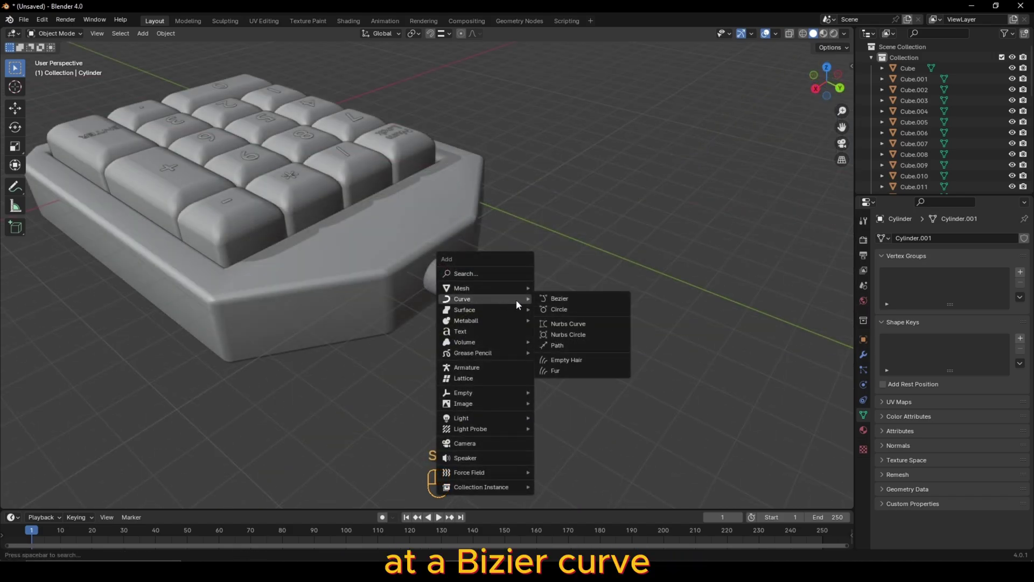
{"action": "left_click", "coordinate": [560, 300]}
{"action": "key", "text": "Tab"}
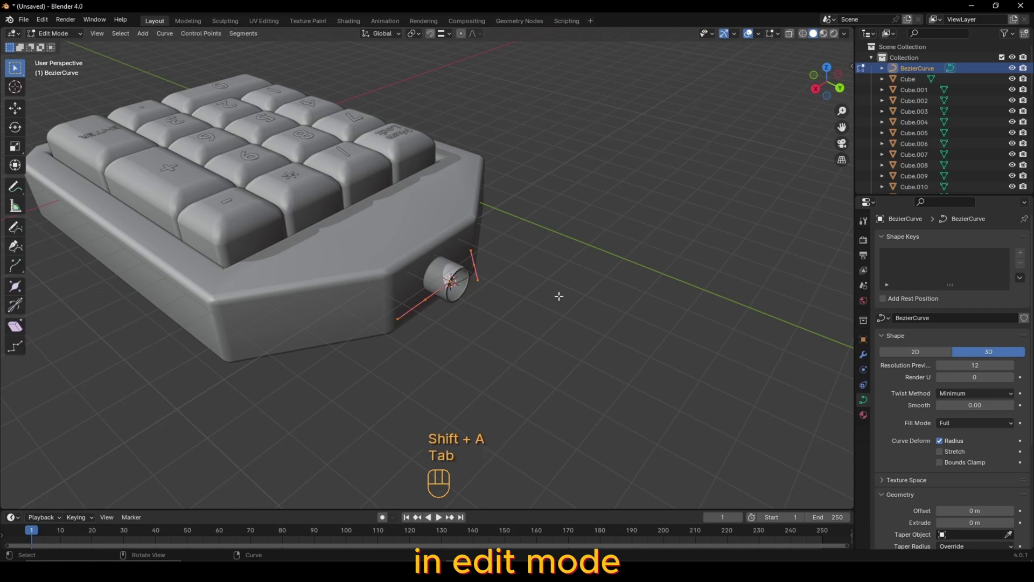
{"action": "key", "text": "s"}
{"action": "key", "text": "y"}
{"action": "key", "text": "0"}
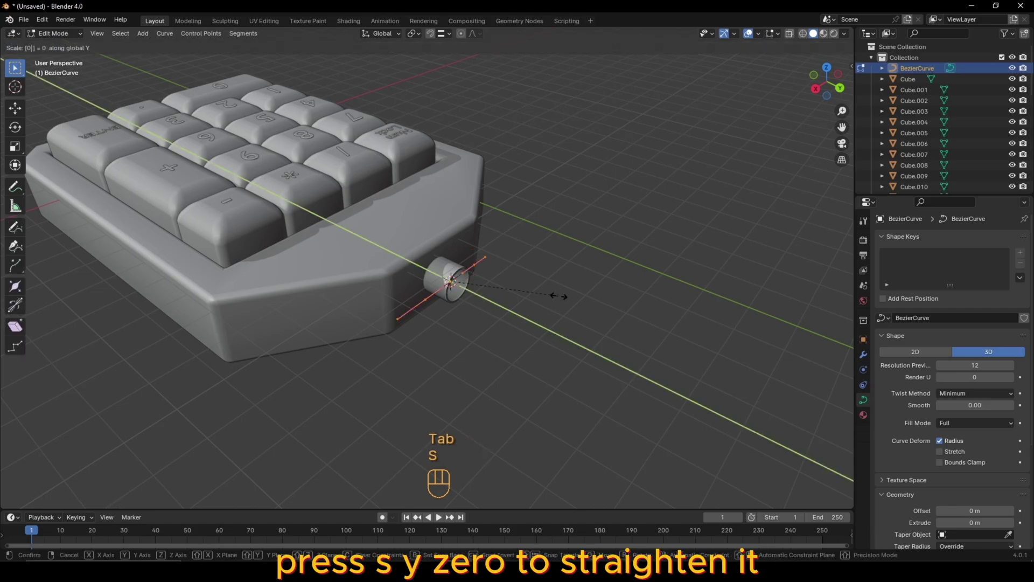
{"action": "left_click", "coordinate": [560, 296]}
- Rotate the straightened curve 90° about the Z axis so it points out of the cylinder
{"action": "key", "text": "r"}
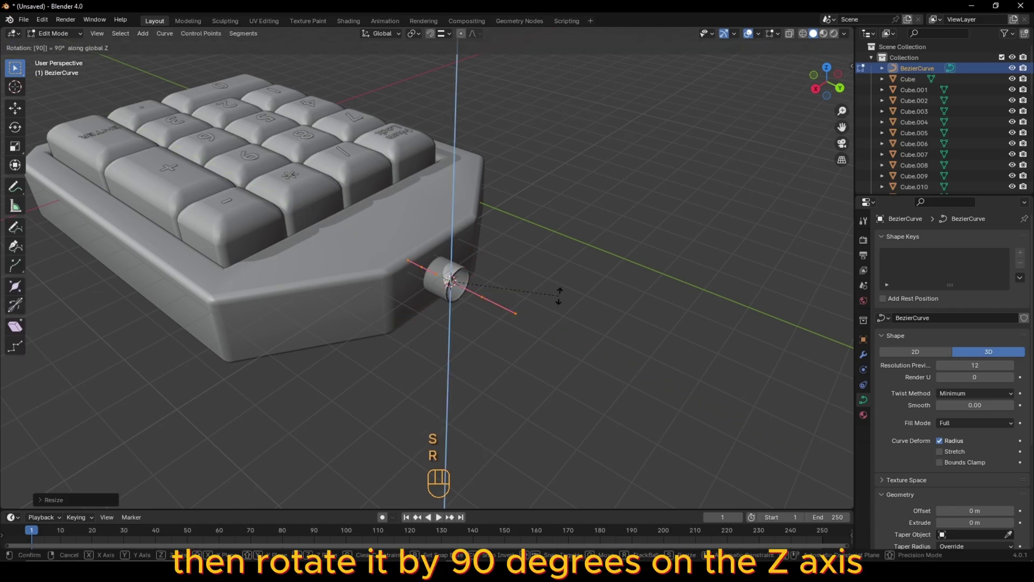
{"action": "left_click", "coordinate": [559, 296]}
{"action": "key", "text": "Tab"}
{"action": "key", "text": "Tab"}
- Extrude the curve's outer point away from the cylinder and shape the new points into a first upright loop
{"action": "middle_click_drag", "start_coordinate": [543, 302], "coordinate": [533, 301]}
{"action": "key", "text": "e"}
{"action": "key", "text": "r"}
{"action": "key", "text": "g"}
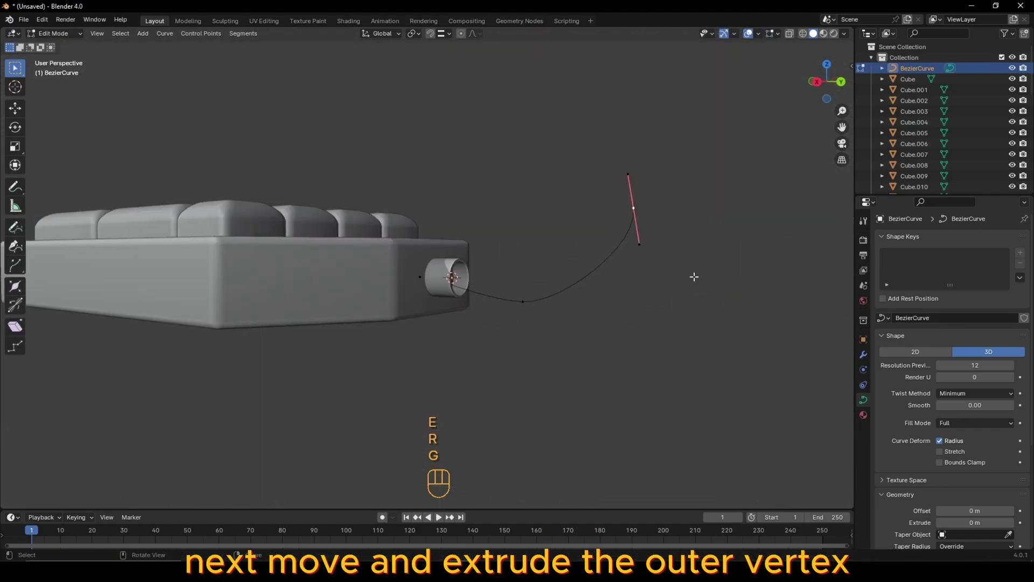
{"action": "key", "text": "s"}
{"action": "key", "text": "e"}
{"action": "left_click", "coordinate": [400, 186]}
{"action": "middle_click_drag", "start_coordinate": [400, 187], "coordinate": [517, 215]}
{"action": "key", "text": "r"}
{"action": "left_click", "coordinate": [593, 245]}
{"action": "key", "text": "e"}
{"action": "key", "text": "r"}
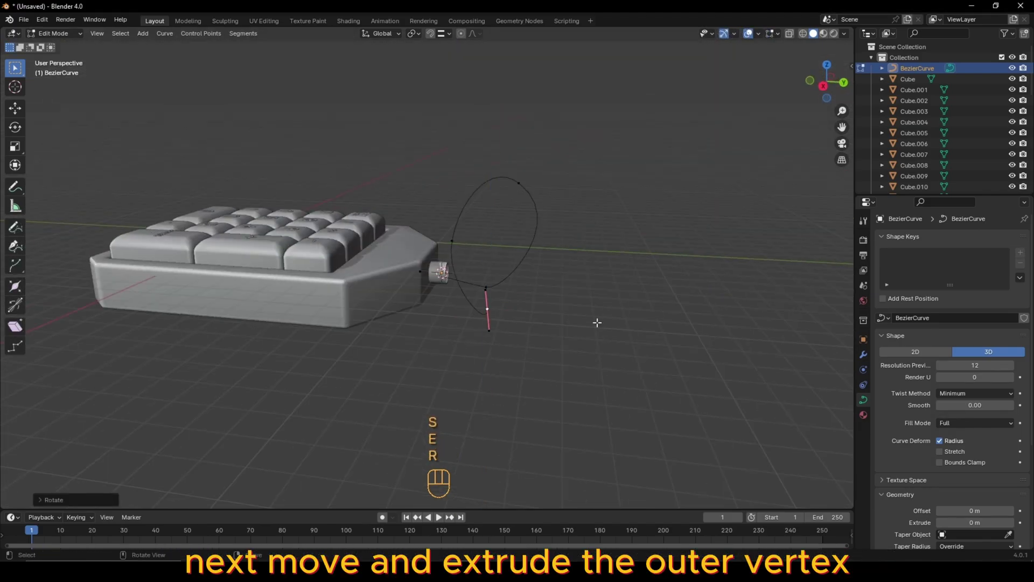
- Extend the wire curve beyond its first loop and move, rotate and scale the new point handles into a smooth bend
{"action": "key", "text": "g"}
{"action": "key", "text": "r"}
{"action": "key", "text": "Tab"}
{"action": "key", "text": "Tab"}
{"action": "key", "text": "r"}
{"action": "middle_click_drag", "start_coordinate": [551, 304], "coordinate": [538, 254]}
{"action": "key", "text": "s"}
{"action": "key", "text": "r"}
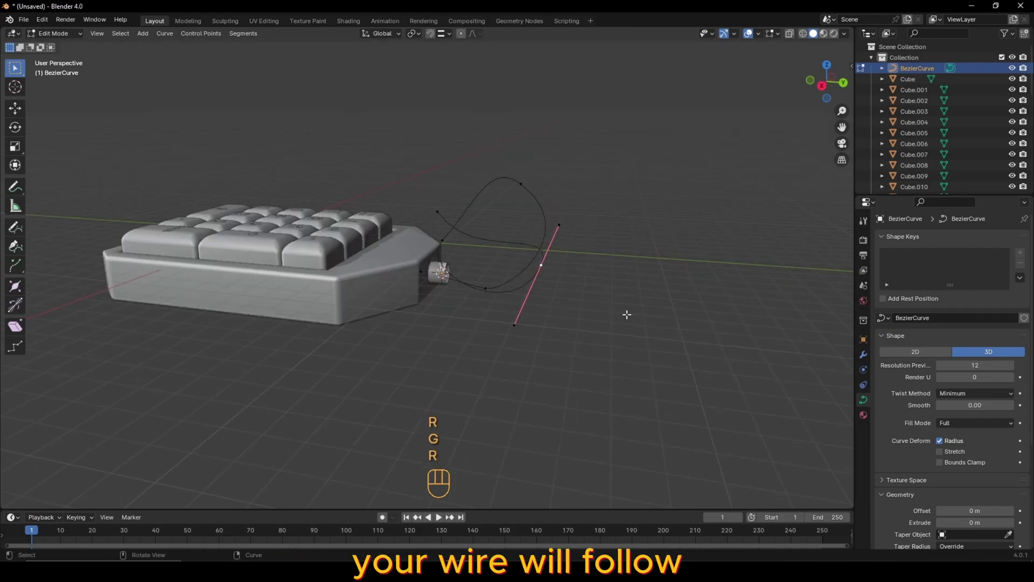
{"action": "key", "text": "r"}
{"action": "middle_click_drag", "start_coordinate": [625, 314], "coordinate": [654, 212]}
- Extrude further curve points to wind the wire into overlapping loops, moving and rotating each handle for a flowing path
{"action": "left_click", "coordinate": [481, 308]}
{"action": "key", "text": "Tab"}
{"action": "key", "text": "Tab"}
{"action": "key", "text": "e"}
{"action": "key", "text": "r"}
{"action": "key", "text": "g"}
{"action": "key", "text": "e"}
{"action": "key", "text": "r"}
{"action": "key", "text": "Tab"}
{"action": "key", "text": "Tab"}
{"action": "key", "text": "s"}
{"action": "key", "text": "e"}
{"action": "key", "text": "g"}
{"action": "key", "text": "r"}
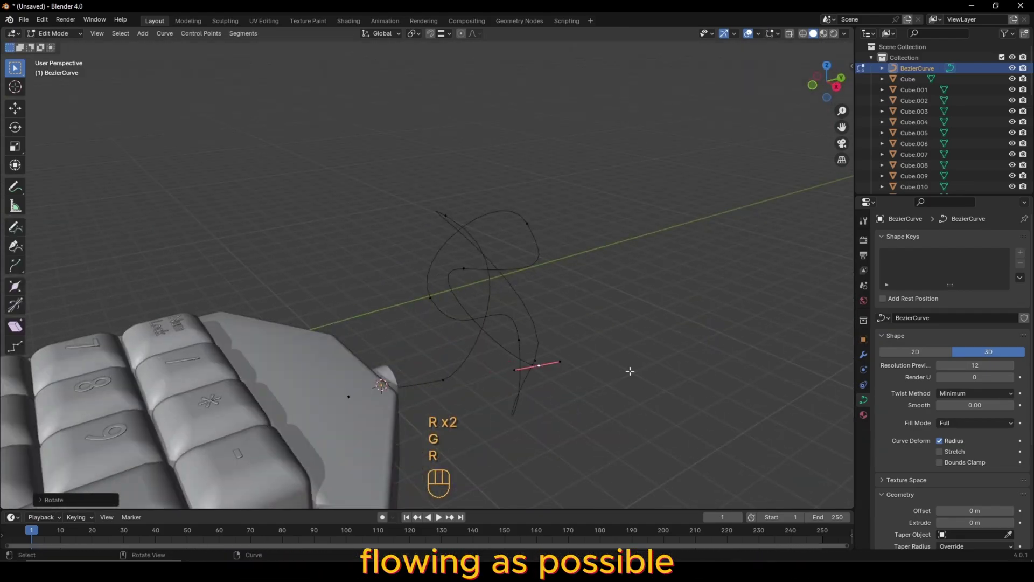
- Extrude the last points of the wire curve and rotate their handles to avoid sharp turns
{"action": "key", "text": "s"}
{"action": "middle_click_drag", "start_coordinate": [630, 370], "coordinate": [462, 340]}
{"action": "key", "text": "e"}
{"action": "key", "text": "r"}
{"action": "key", "text": "g"}
{"action": "key", "text": "r"}
{"action": "key", "text": "r"}
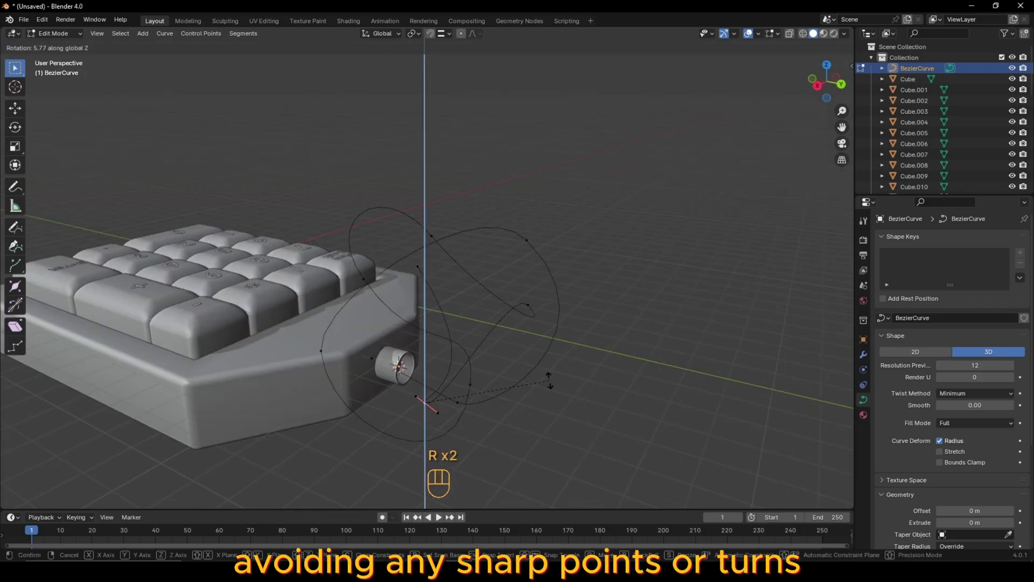
{"action": "key", "text": "r"}
{"action": "middle_click_drag", "start_coordinate": [547, 381], "coordinate": [561, 306]}
{"action": "left_click", "coordinate": [548, 310]}
{"action": "key", "text": "Tab"}
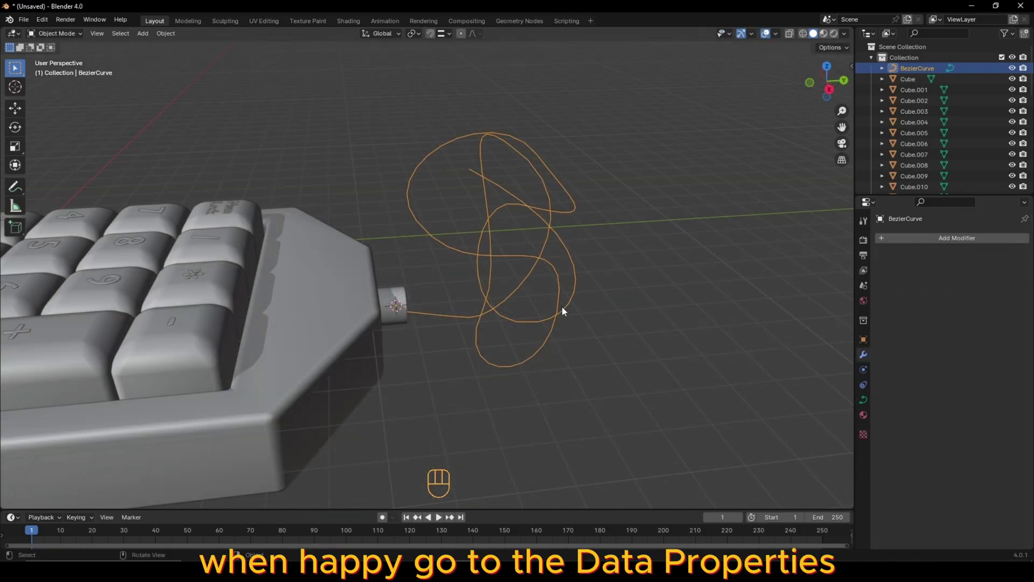
- Increase the curve's round bevel depth to give it the thickness of a wire
{"action": "left_click", "coordinate": [863, 400]}
{"action": "scroll", "coordinate": [924, 408], "scroll_direction": "down", "scroll_amount": 5}
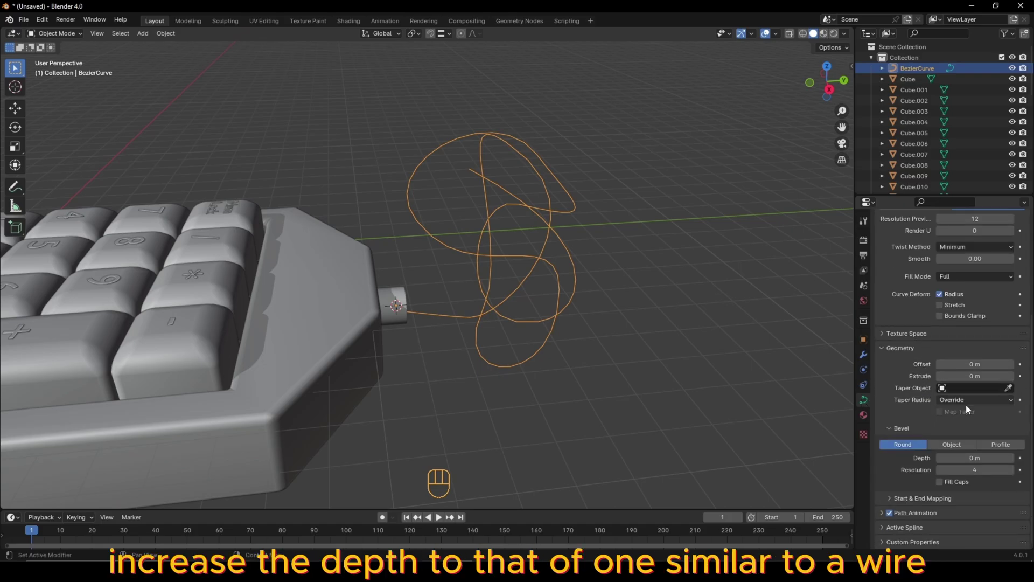
{"action": "left_click_drag", "start_coordinate": [964, 456], "coordinate": [999, 456], "text": "shift"}
- Move the curve's initial point along the Z axis and rotate it so the wire sits inside the cylinder
{"action": "scroll", "coordinate": [502, 331], "scroll_direction": "up", "scroll_amount": 8}
{"action": "key", "text": "Tab"}
{"action": "key", "text": "g"}
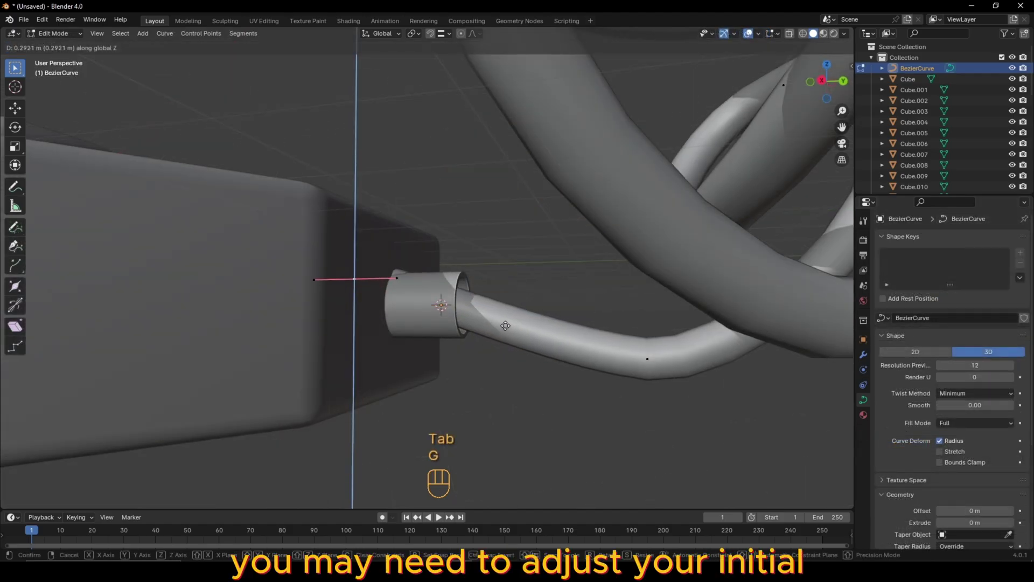
{"action": "left_click", "coordinate": [503, 332]}
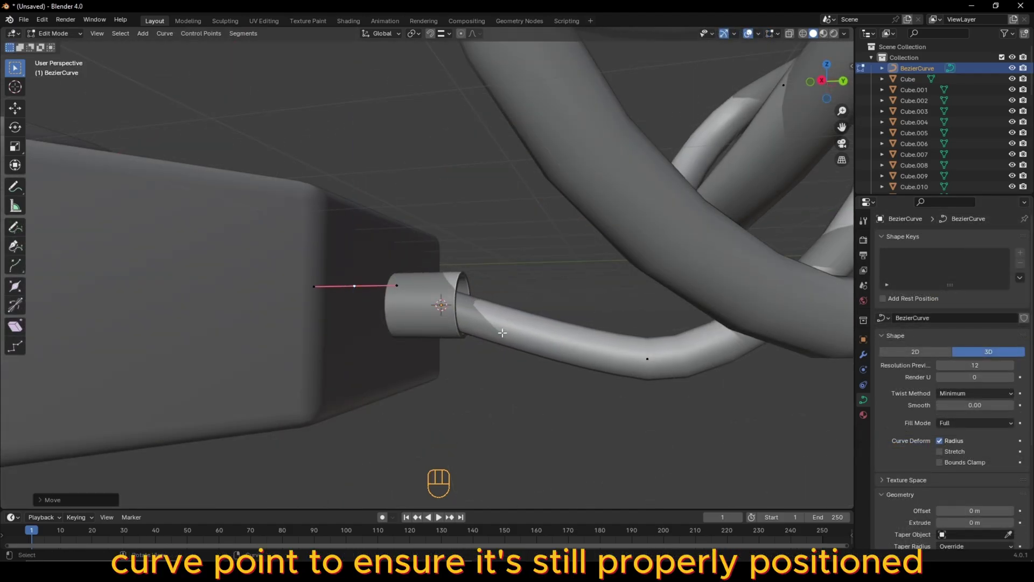
{"action": "key", "text": "r"}
{"action": "key", "text": "Tab"}
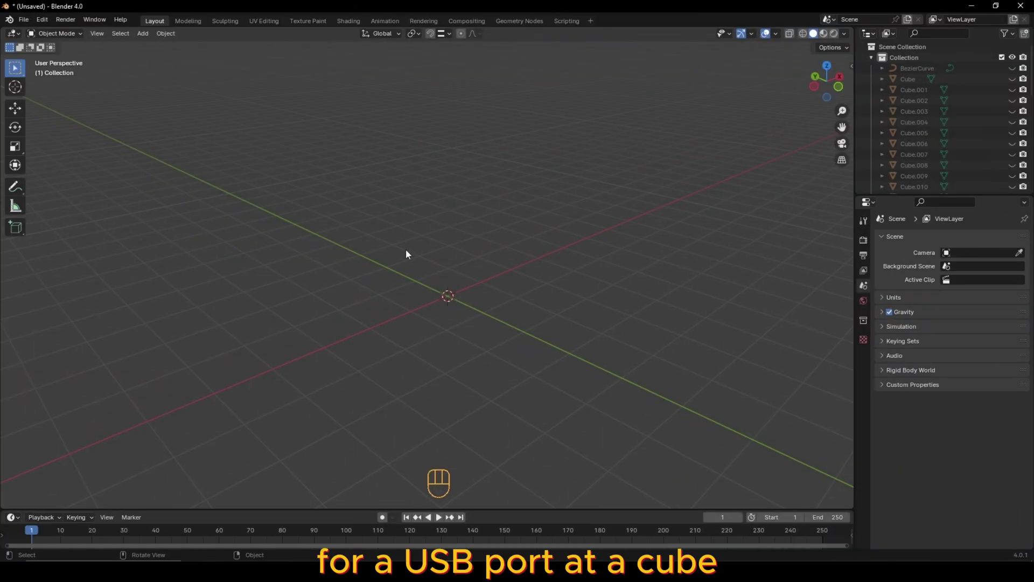
- Add a cube for the USB port and scale it down along the Z axis into a flat block
{"action": "key", "text": "shift+a"}
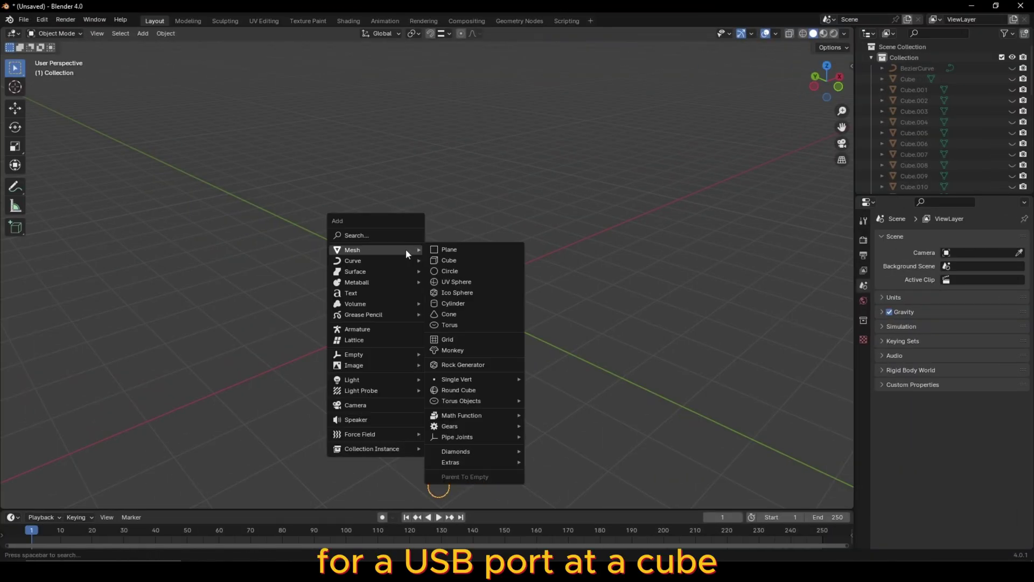
{"action": "left_click", "coordinate": [437, 259]}
{"action": "key", "text": "s"}
{"action": "key", "text": "z"}
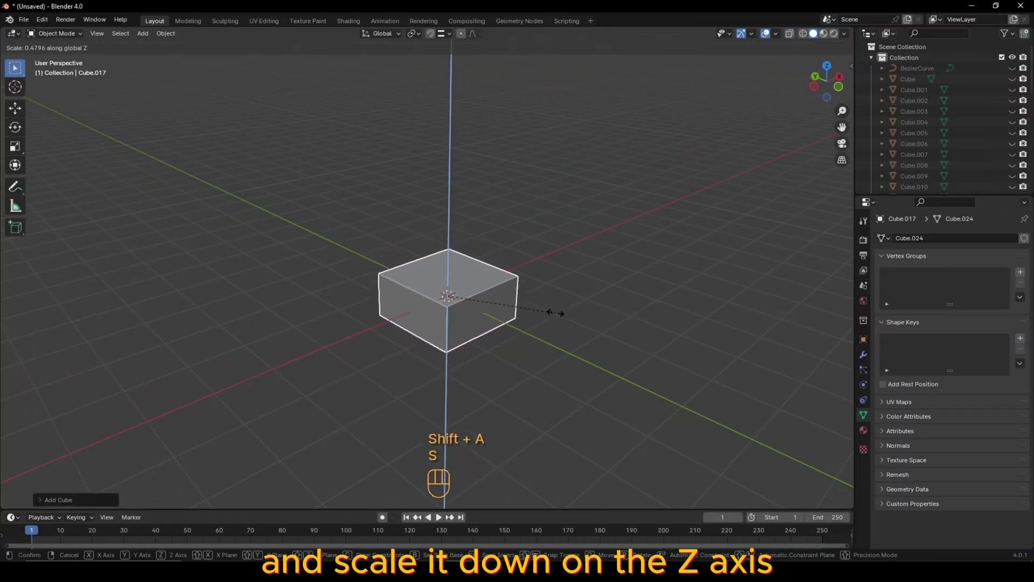
{"action": "left_click", "coordinate": [526, 312]}
- Inset one side face of the flat block slightly and extrude it inwards
{"action": "key", "text": "Tab"}
{"action": "key", "text": "3"}
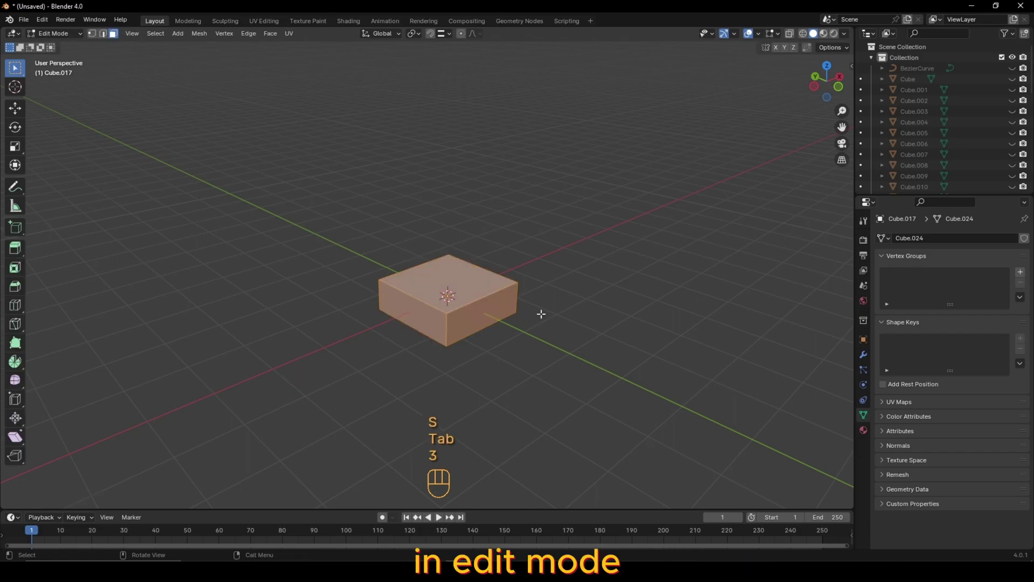
{"action": "left_click", "coordinate": [497, 306]}
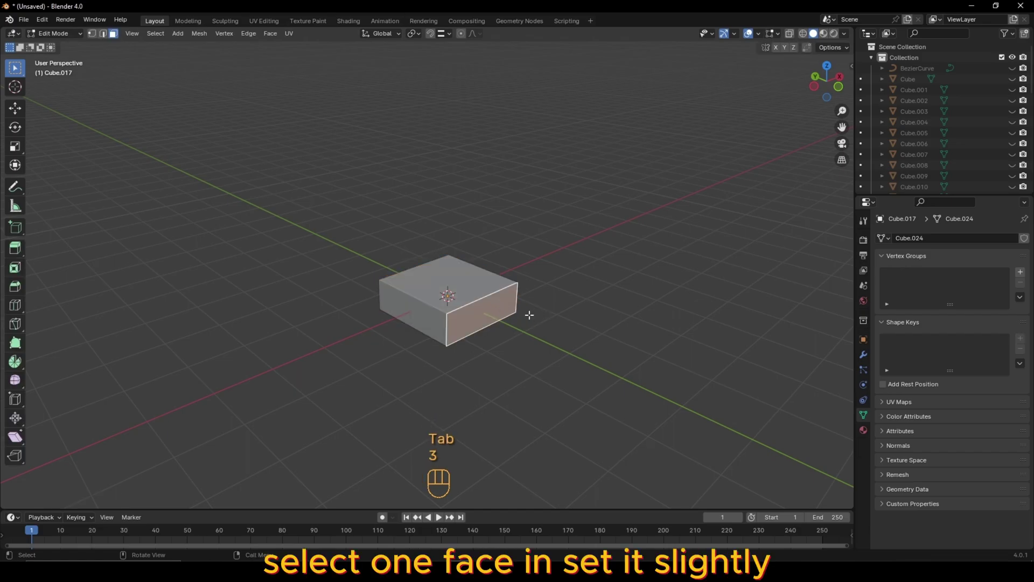
{"action": "key", "text": "i"}
{"action": "left_click", "coordinate": [559, 321]}
{"action": "key", "text": "e"}
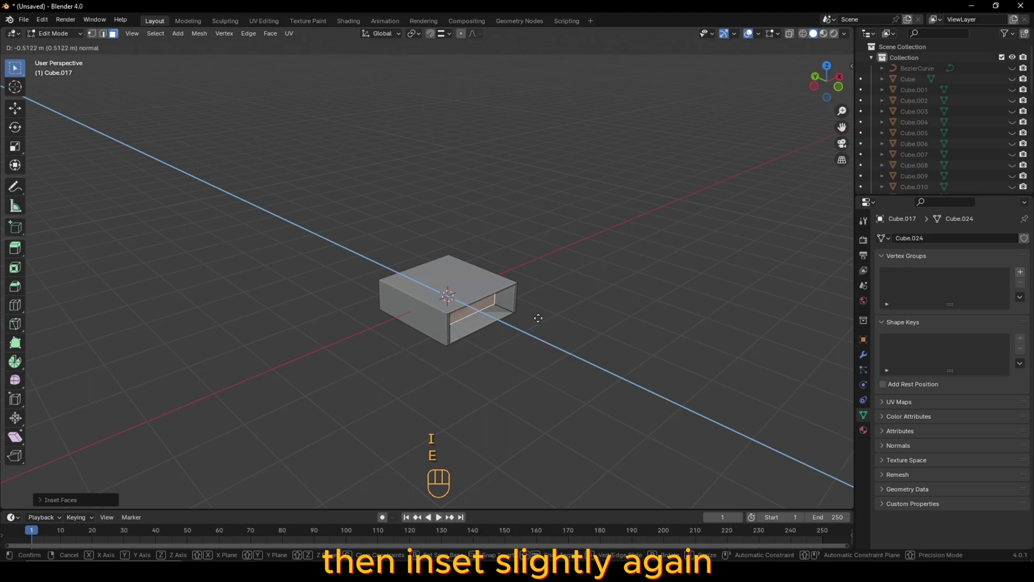
{"action": "left_click", "coordinate": [535, 316]}
- Inset the recessed face slightly and extrude it forward out of the block to form the plug
{"action": "key", "text": "i"}
{"action": "left_click", "coordinate": [549, 319]}
{"action": "key", "text": "e"}
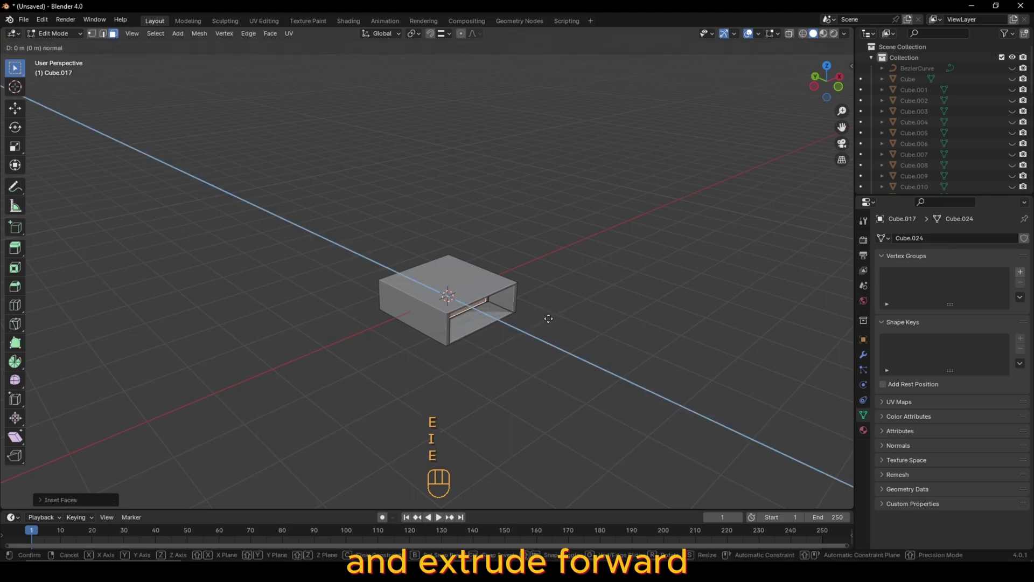
{"action": "left_click", "coordinate": [612, 349]}
- Inset the plug's end face and extrude it back about 0.655 m to hollow out the plug
{"action": "key", "text": "i"}
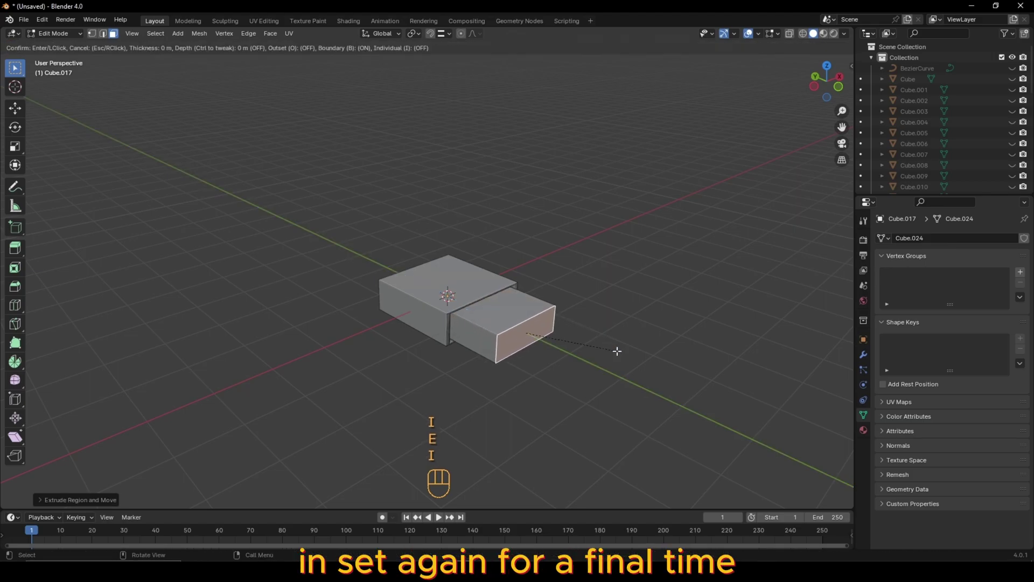
{"action": "left_click", "coordinate": [613, 350]}
{"action": "key", "text": "e"}
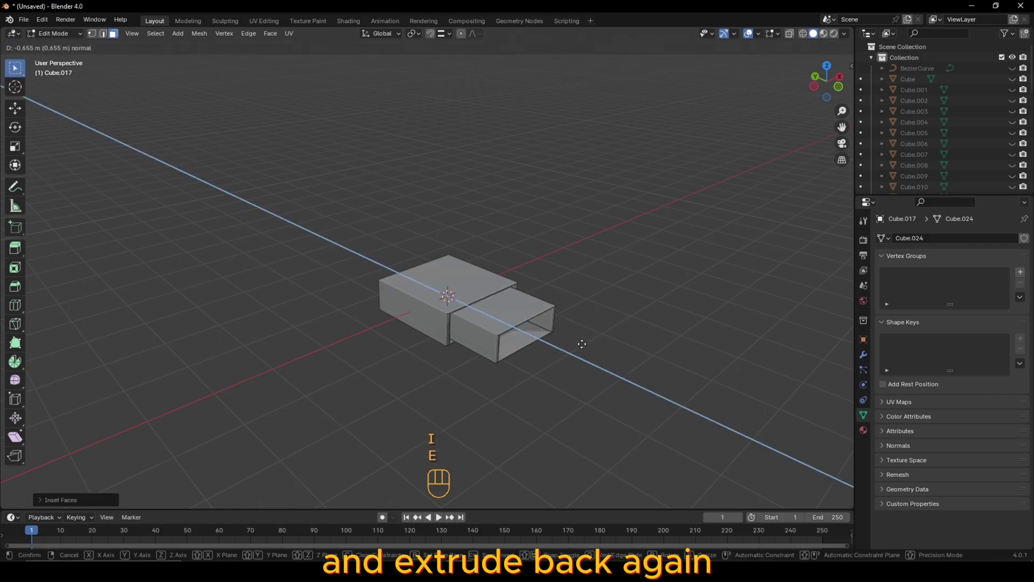
{"action": "left_click", "coordinate": [582, 343]}
- Apply subdivision level 2 to the USB port and add lengthwise loop cuts scaled apart to sharpen its side edges
{"action": "key", "text": "Tab"}
{"action": "key", "text": "ctrl+2"}
{"action": "key", "text": "Tab"}
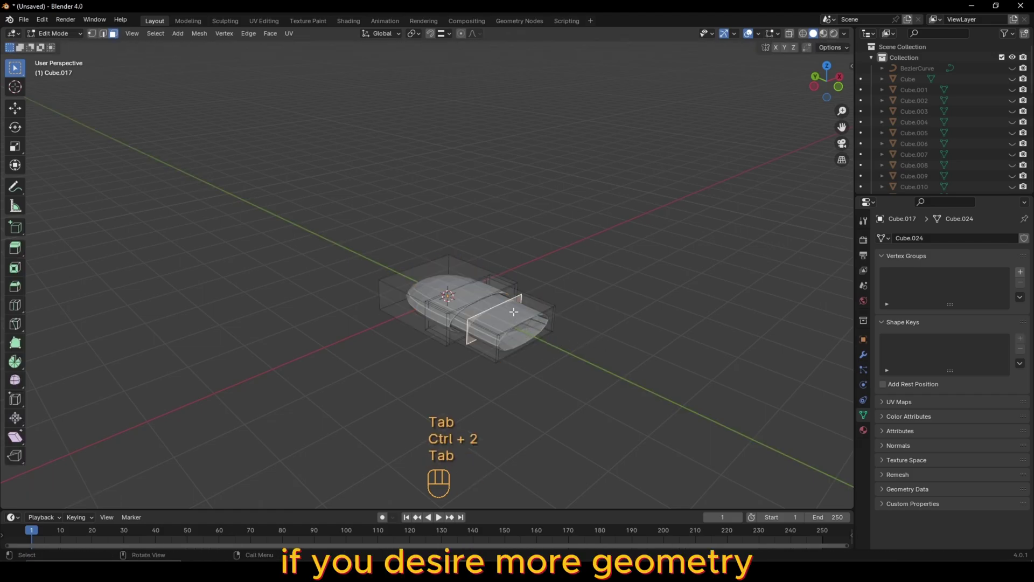
{"action": "key", "text": "ctrl+r"}
{"action": "scroll", "coordinate": [515, 312], "scroll_direction": "up", "scroll_amount": 1}
{"action": "left_click", "coordinate": [517, 312]}
{"action": "key", "text": "s"}
{"action": "middle_click_drag", "start_coordinate": [546, 299], "coordinate": [603, 279]}
{"action": "left_click", "coordinate": [654, 270]}
- Add crosswise loop cuts around the port's rear body and scale them apart towards its end edges
{"action": "key", "text": "ctrl+r"}
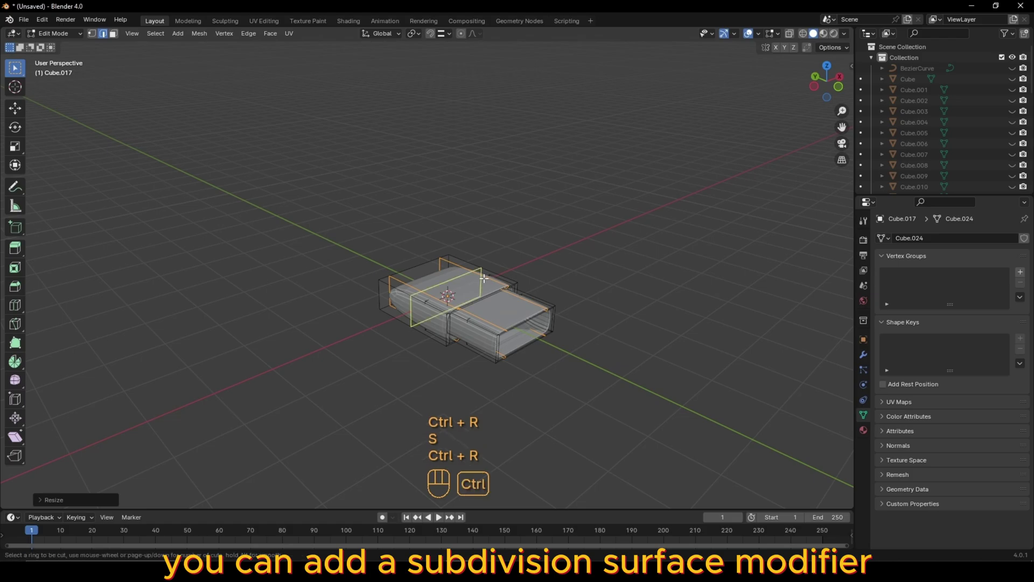
{"action": "key", "text": "s"}
{"action": "middle_click_drag", "start_coordinate": [483, 294], "coordinate": [501, 327]}
{"action": "left_click", "coordinate": [515, 321]}
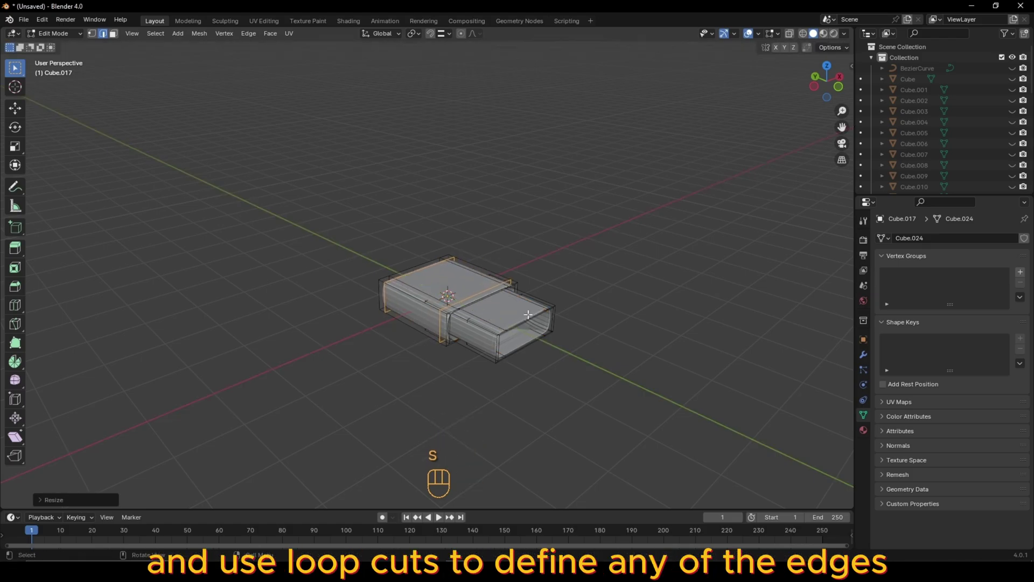
{"action": "key", "text": "Tab"}
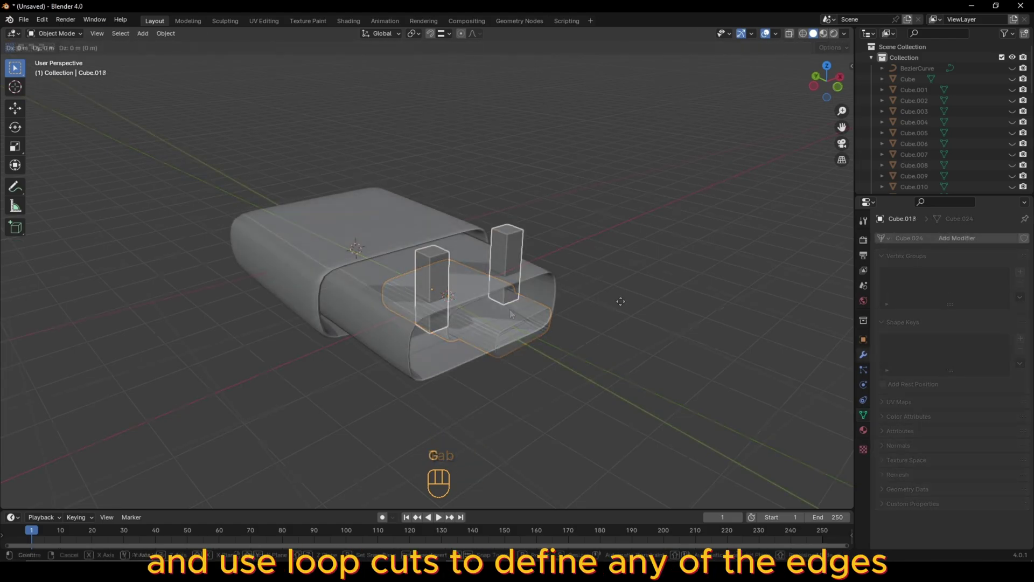
- Move the two small blocks along the Z axis so they pass only through the plug's upper wall, and select the port
{"action": "key", "text": "g"}
{"action": "key", "text": "z"}
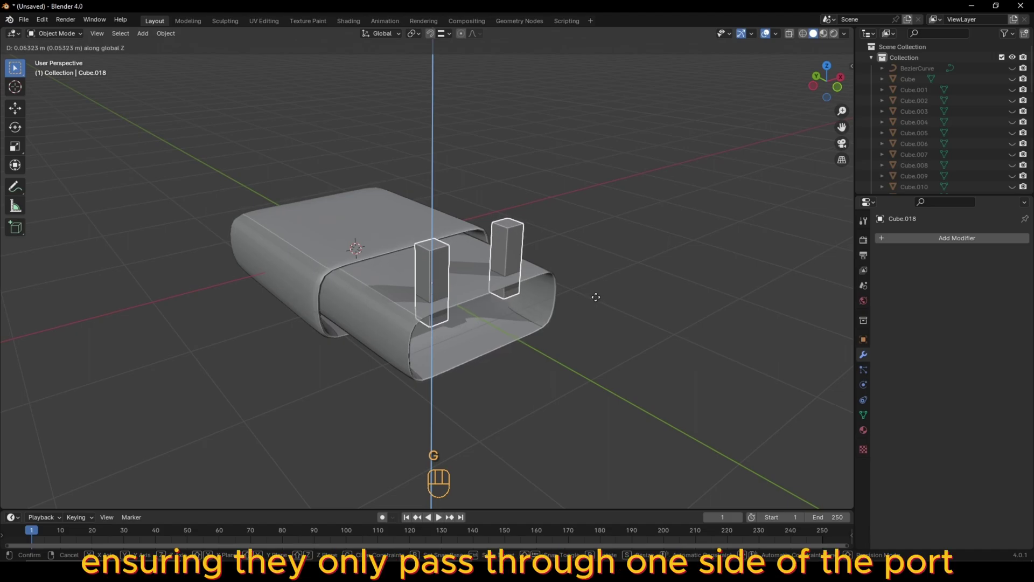
{"action": "left_click", "coordinate": [551, 289]}
{"action": "left_click", "coordinate": [524, 285]}
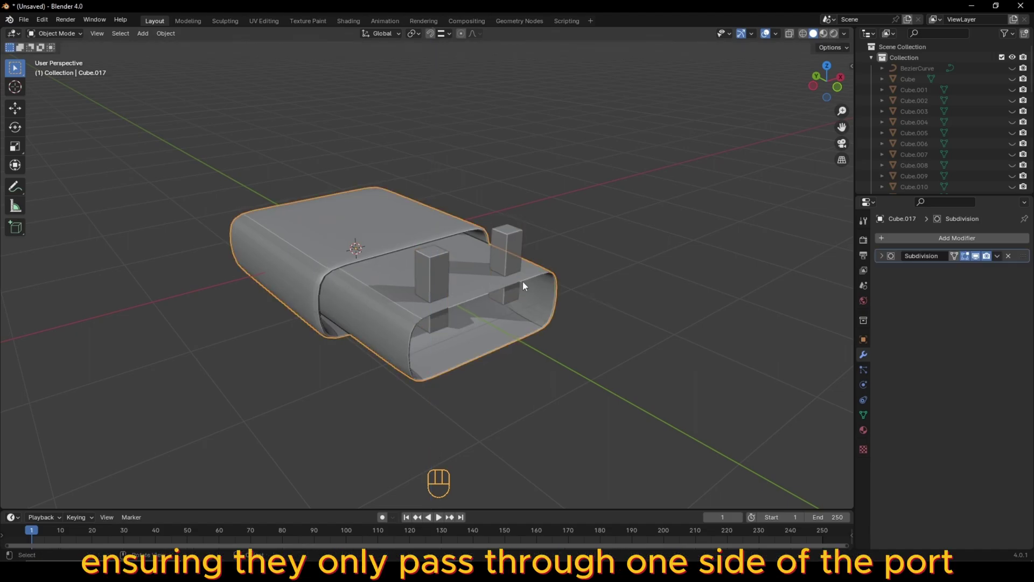
- Cut the small blocks (Cube.018) out of the USB port with an applied Boolean Difference modifier, and delete the blocks
{"action": "left_click", "coordinate": [926, 241]}
{"action": "left_click", "coordinate": [923, 240]}
{"action": "type", "text": "b"}
{"action": "left_click", "coordinate": [886, 272]}
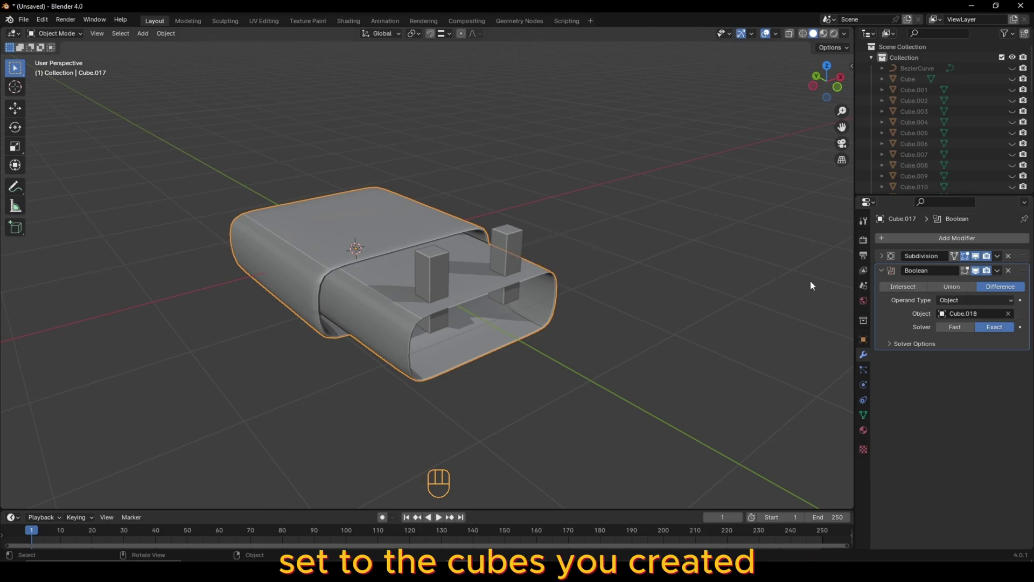
{"action": "key", "text": "ctrl+a"}
{"action": "key", "text": "ctrl+a"}
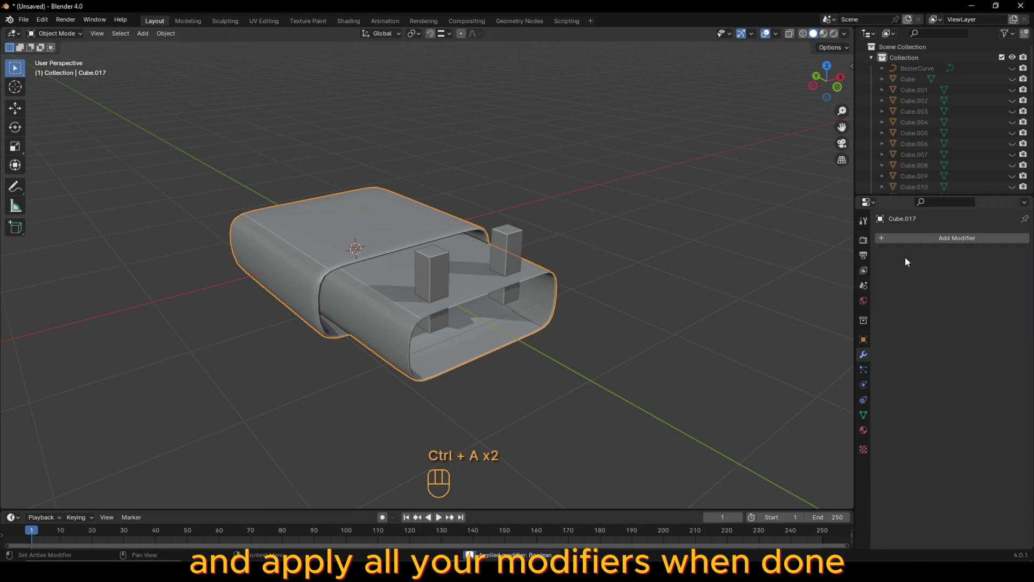
{"action": "left_click", "coordinate": [516, 256]}
{"action": "key", "text": "x"}
- Set the USB port's origin to its back centre using the 3D cursor, and place the port on the wire's free end
{"action": "middle_click_drag", "start_coordinate": [445, 328], "coordinate": [503, 339]}
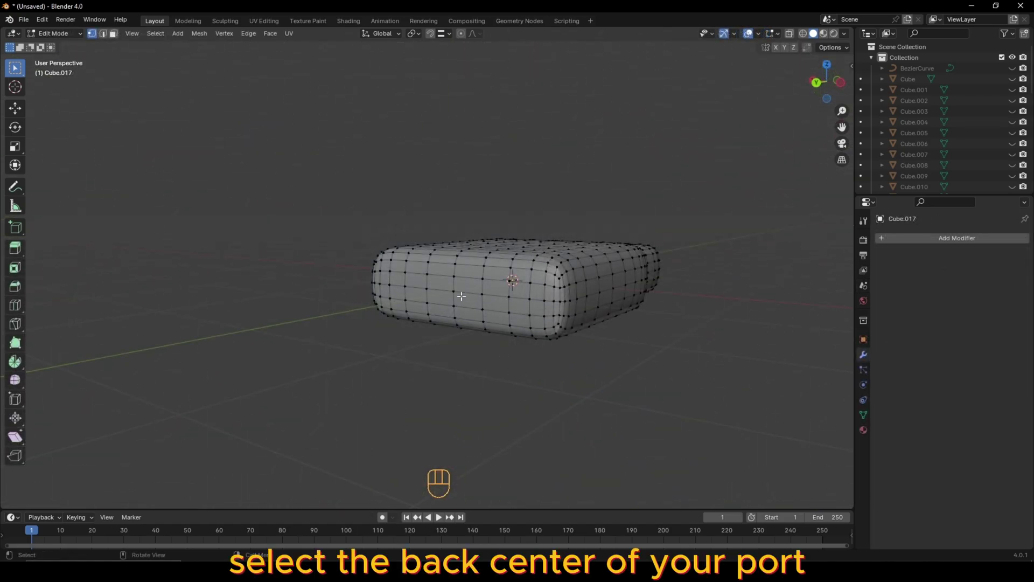
{"action": "key", "text": "shift+s"}
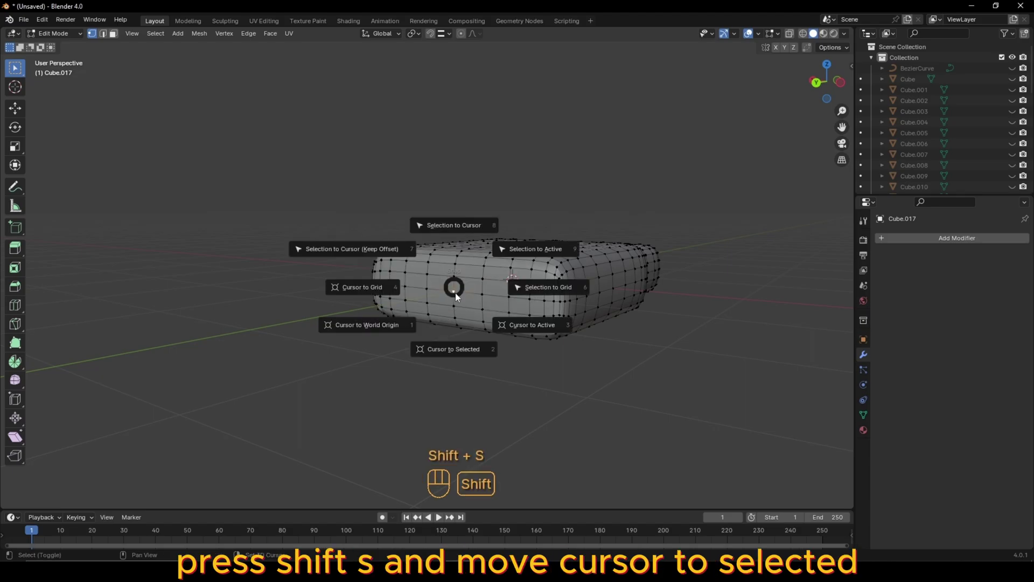
{"action": "left_click", "coordinate": [459, 335]}
{"action": "key", "text": "Tab"}
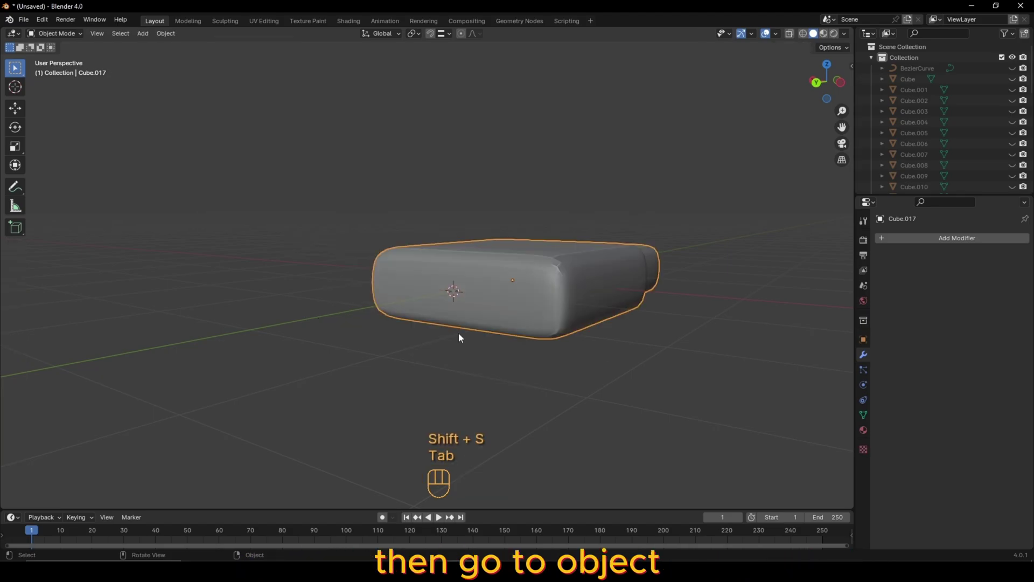
{"action": "left_click", "coordinate": [166, 34]}
{"action": "mouse_move", "coordinate": [196, 59]}
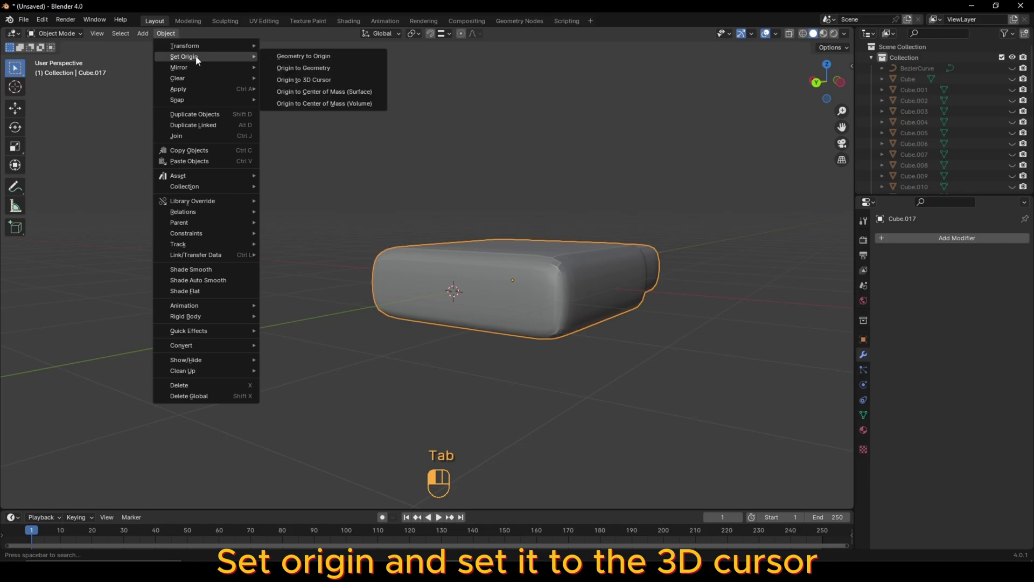
{"action": "left_click", "coordinate": [303, 79]}
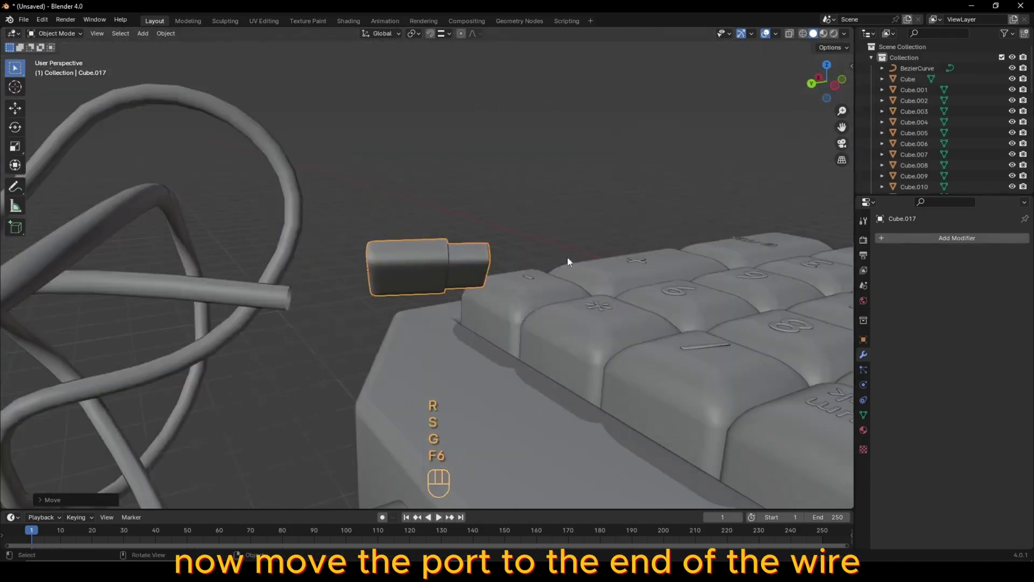
{"action": "left_click", "coordinate": [511, 295]}
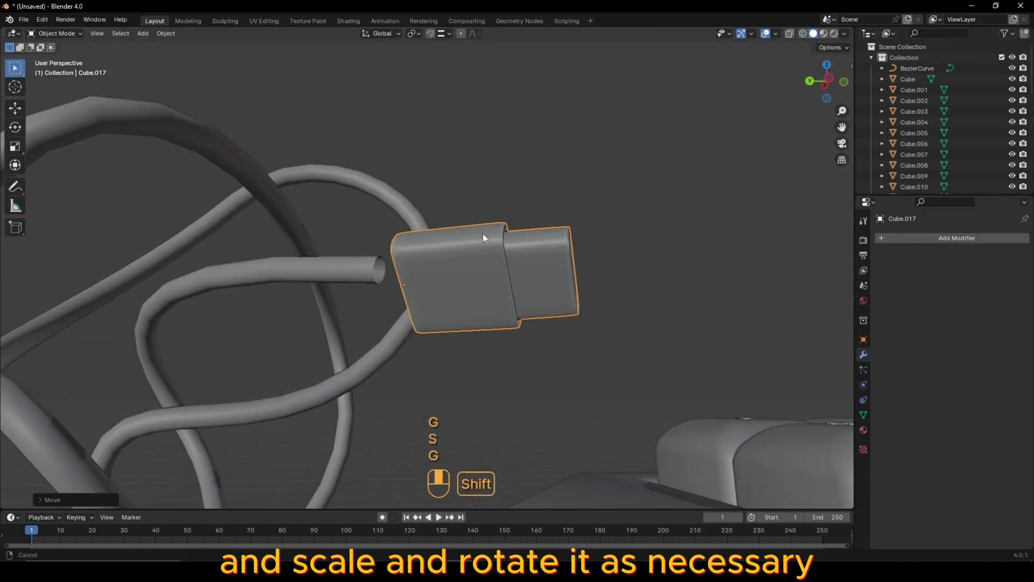
{"action": "left_click", "coordinate": [520, 260]}
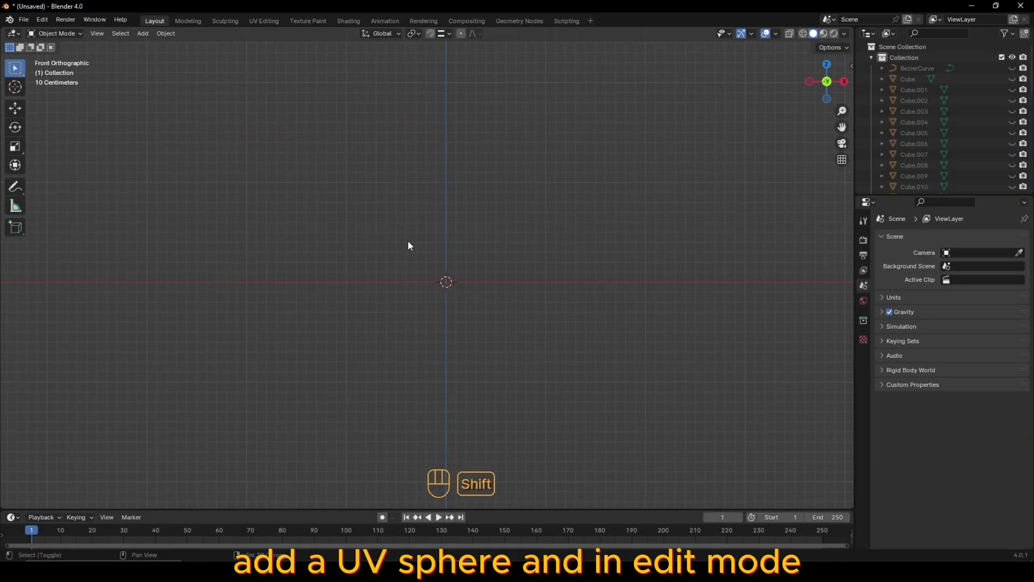
- Add a UV sphere and delete the faces of its lower half to leave a half sphere
{"action": "key", "text": "shift+a"}
{"action": "mouse_move", "coordinate": [409, 241]}
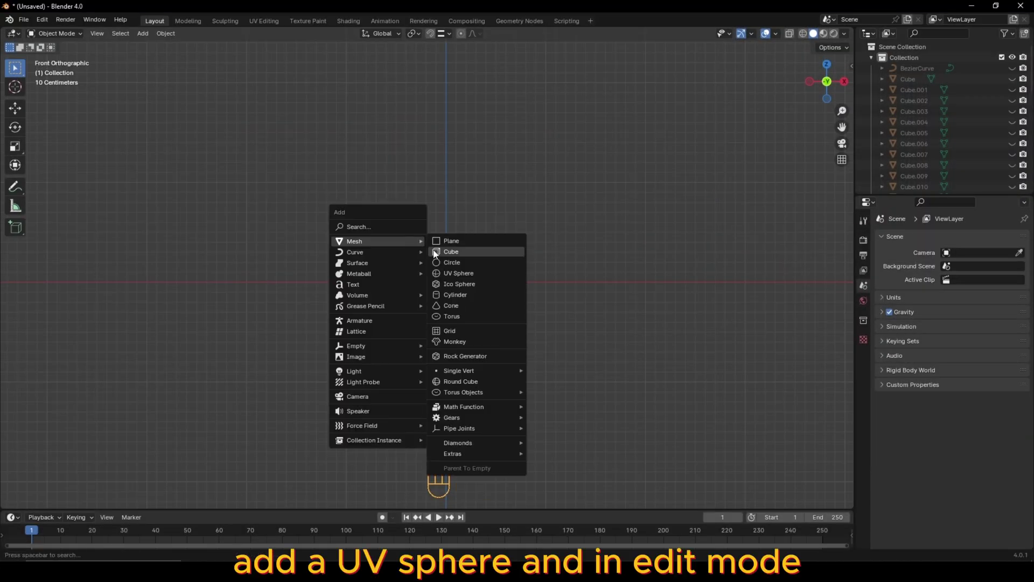
{"action": "left_click", "coordinate": [458, 273]}
{"action": "key", "text": "Tab"}
{"action": "key", "text": "3"}
{"action": "key", "text": "alt+z"}
{"action": "left_click_drag", "start_coordinate": [298, 284], "coordinate": [614, 406]}
{"action": "key", "text": "alt+z"}
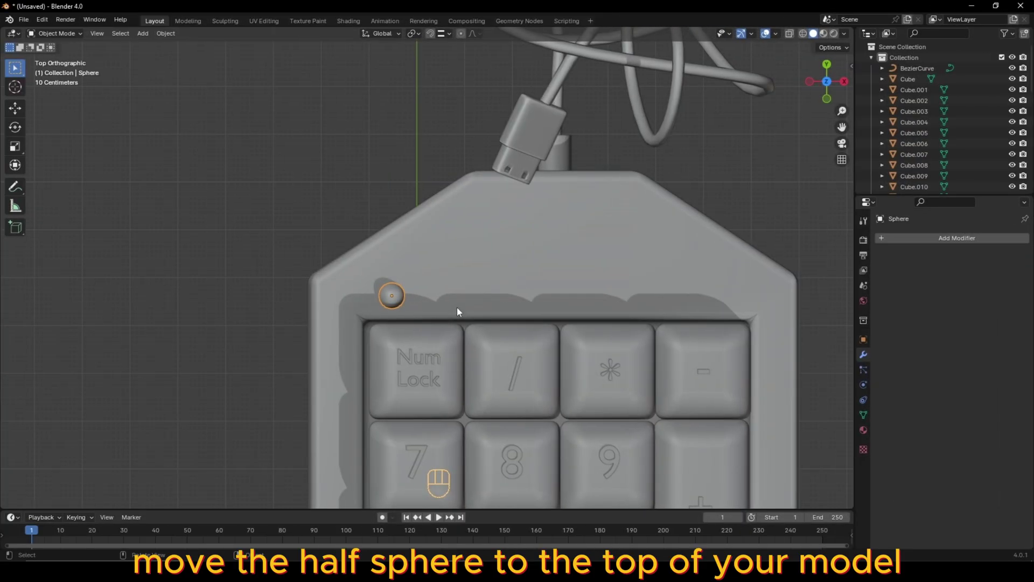
- Position the half sphere along X on the base above the Num Lock key, and duplicate it along X in a row above the keys
{"action": "key", "text": "g"}
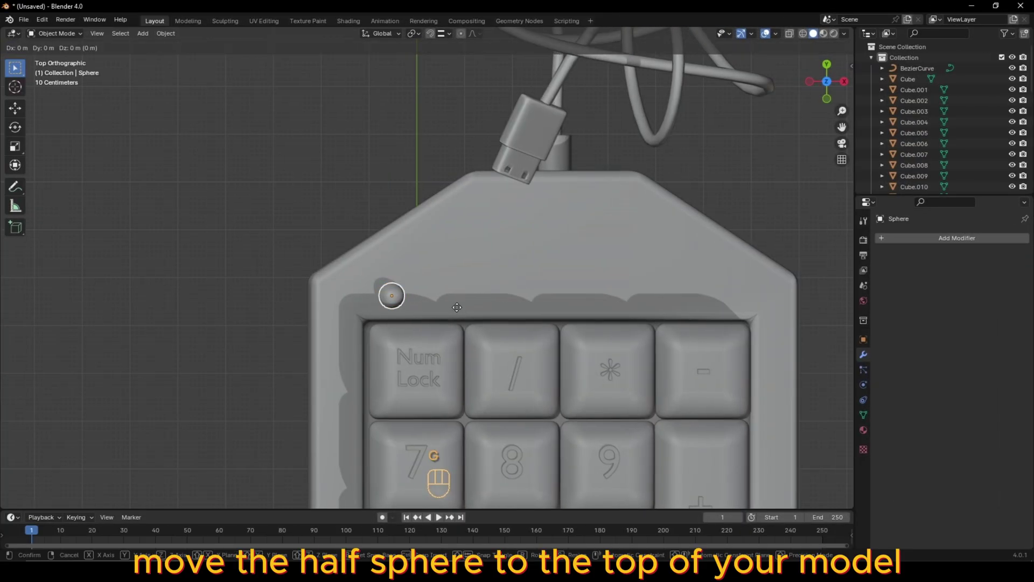
{"action": "key", "text": "x"}
{"action": "left_click", "coordinate": [462, 306]}
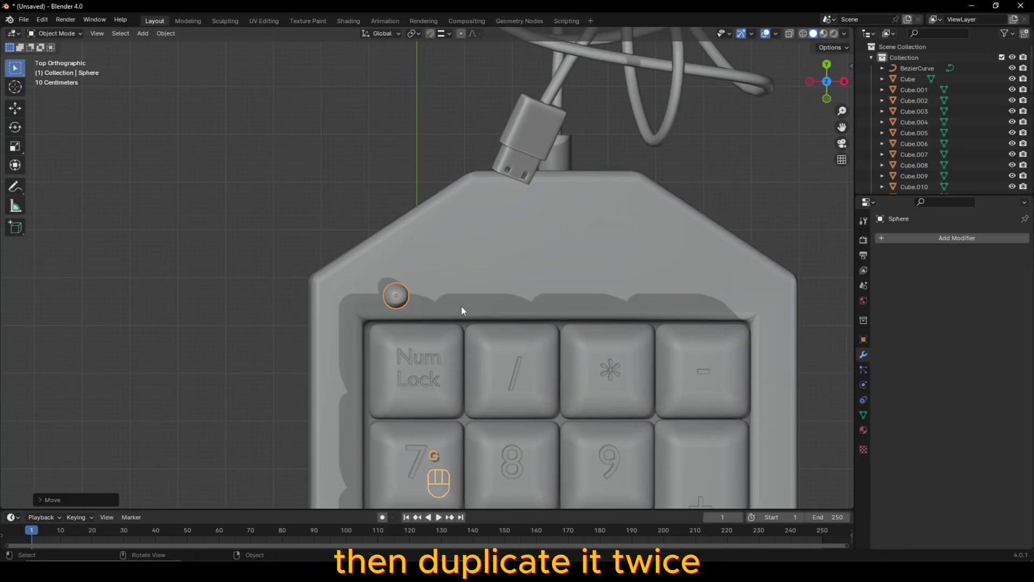
{"action": "key", "text": "shift+d"}
{"action": "key", "text": "x"}
{"action": "left_click", "coordinate": [717, 322]}
{"action": "key", "text": "g"}
{"action": "key", "text": "x"}
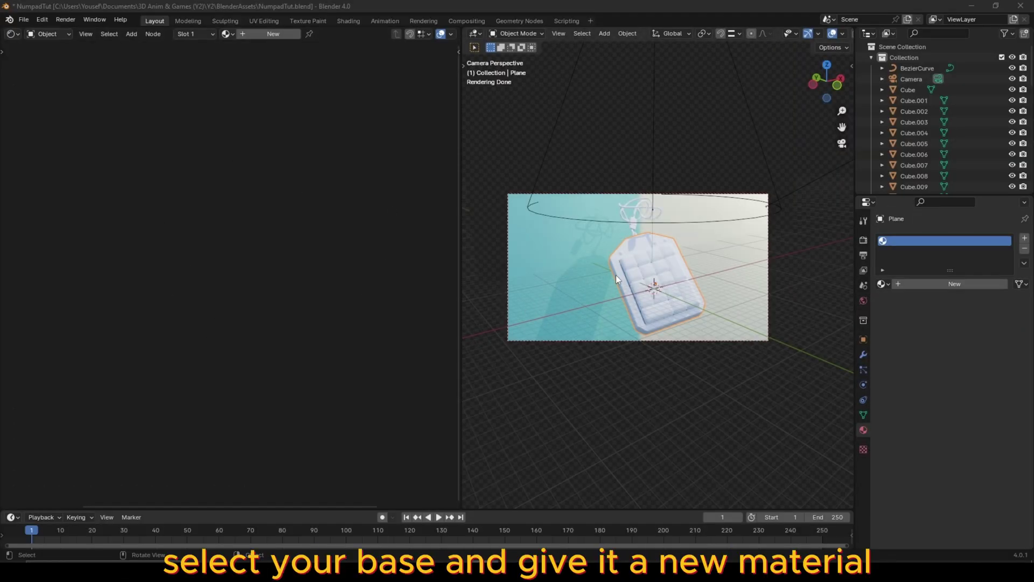
- Give the base a new black Principled BSDF material with Metallic 0.4 and Roughness 0.3
{"action": "left_click", "coordinate": [269, 33]}
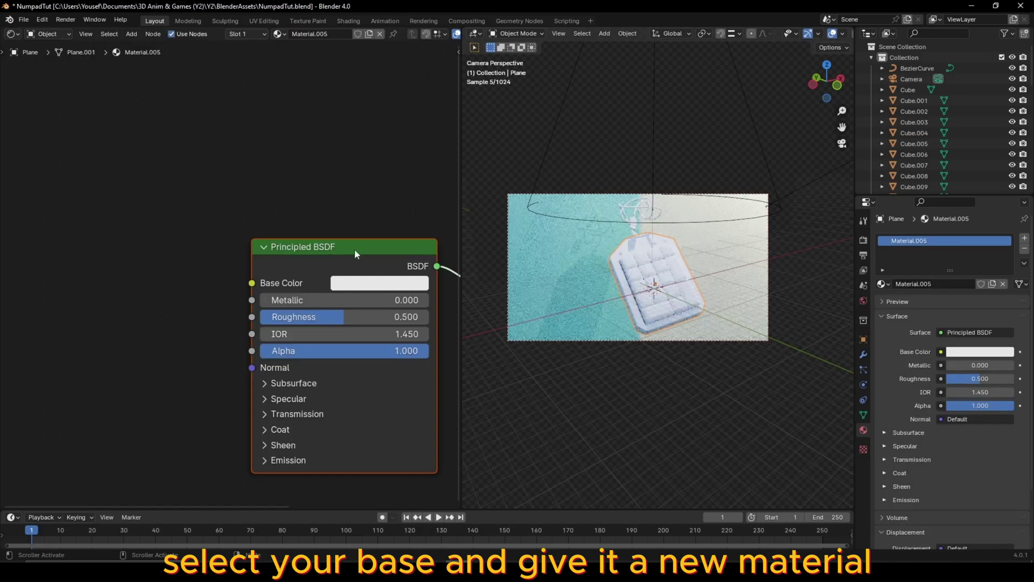
{"action": "left_click", "coordinate": [380, 282]}
{"action": "left_click_drag", "start_coordinate": [484, 146], "coordinate": [486, 173]}
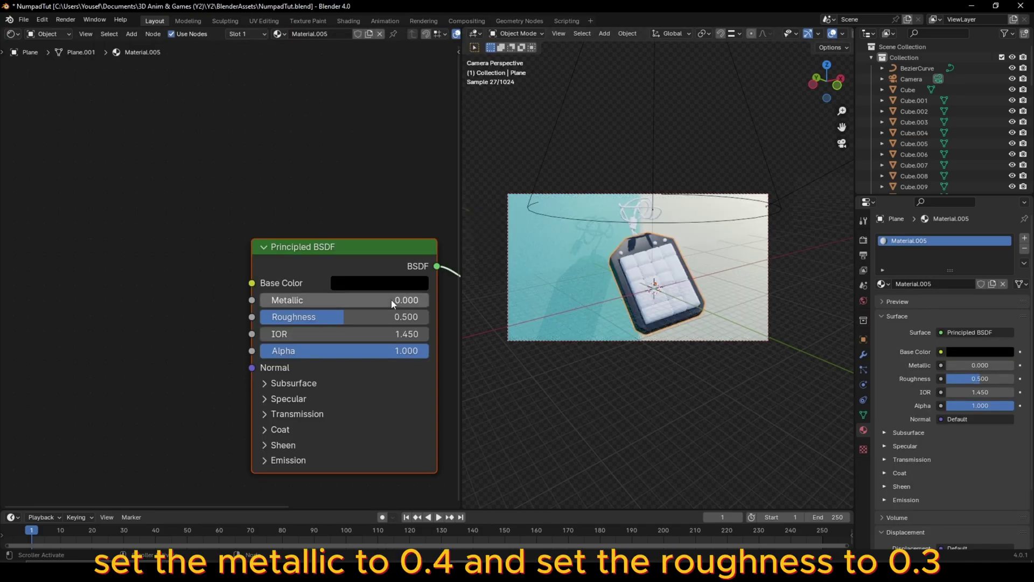
{"action": "type", "text": "4"}
{"action": "key", "text": "Return"}
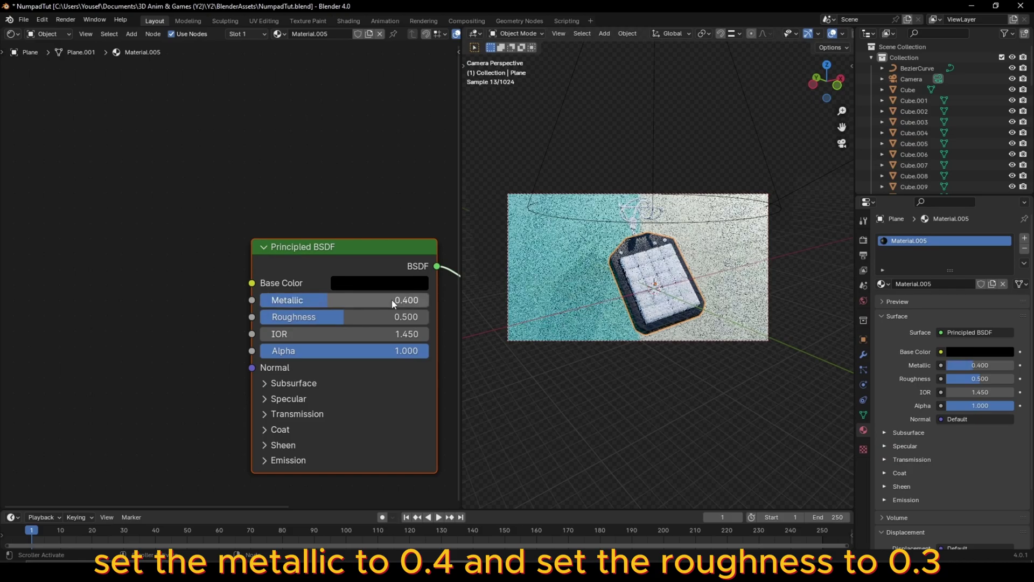
{"action": "key", "text": "Return"}
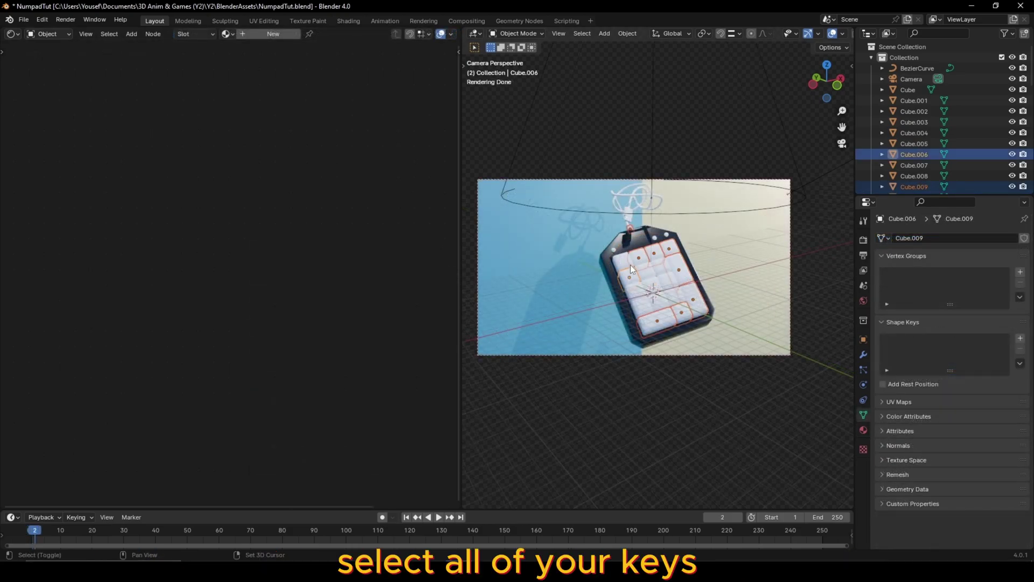
- Select all the keys, the socket cylinder, the USB port, the wire and the base, and link the base's material to them
{"action": "left_click", "coordinate": [644, 272], "text": "shift"}
{"action": "left_click", "coordinate": [624, 263], "text": "shift"}
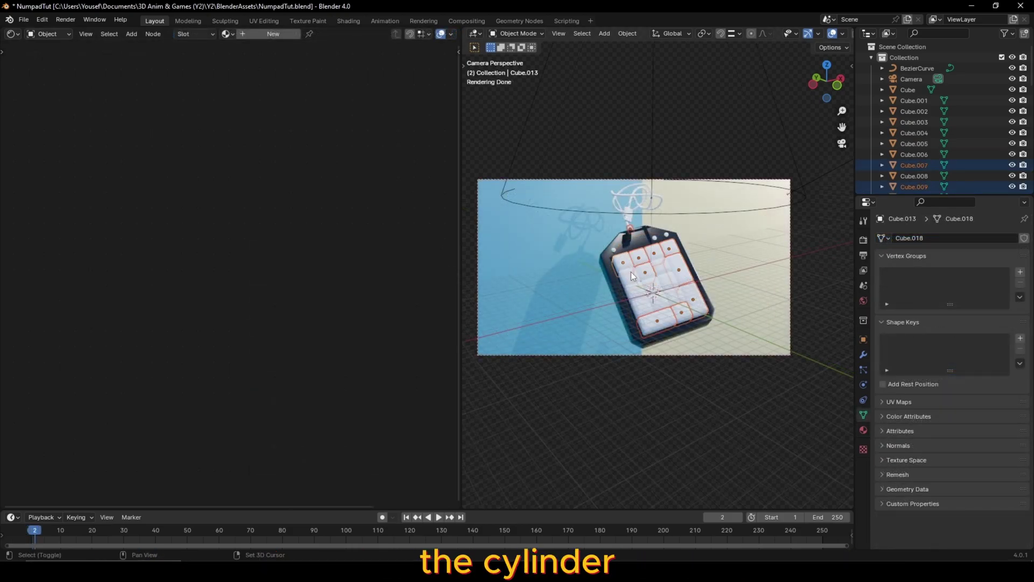
{"action": "left_click", "coordinate": [661, 268], "text": "shift"}
{"action": "left_click", "coordinate": [632, 279], "text": "shift"}
{"action": "left_click", "coordinate": [636, 293], "text": "shift"}
{"action": "left_click", "coordinate": [652, 287], "text": "shift"}
{"action": "left_click", "coordinate": [667, 282], "text": "shift"}
{"action": "left_click", "coordinate": [676, 297], "text": "shift"}
{"action": "left_click", "coordinate": [658, 301], "text": "shift"}
{"action": "left_click", "coordinate": [642, 308], "text": "shift"}
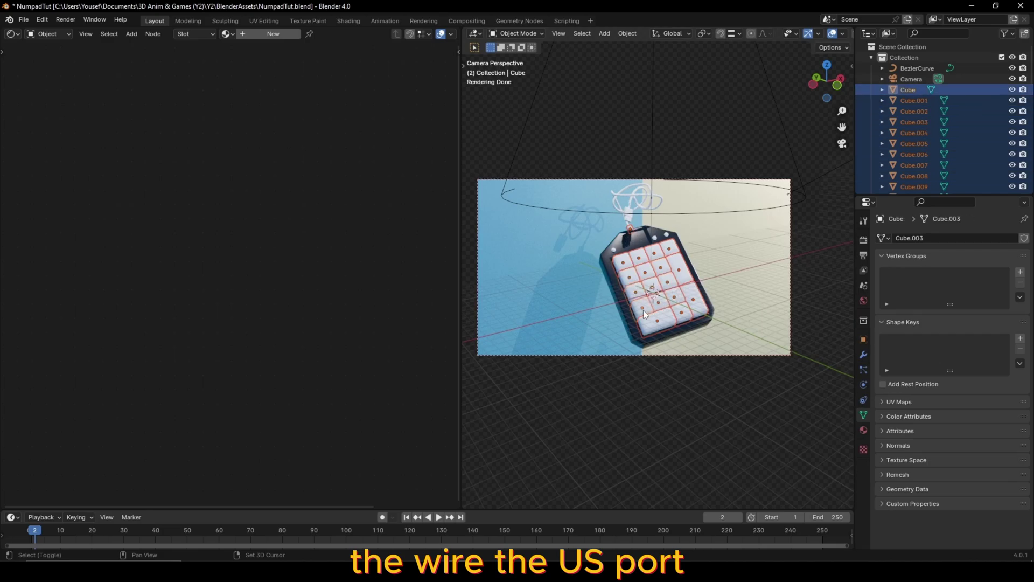
{"action": "left_click", "coordinate": [628, 217], "text": "shift"}
{"action": "left_click", "coordinate": [628, 194], "text": "shift"}
{"action": "left_click", "coordinate": [611, 264], "text": "shift"}
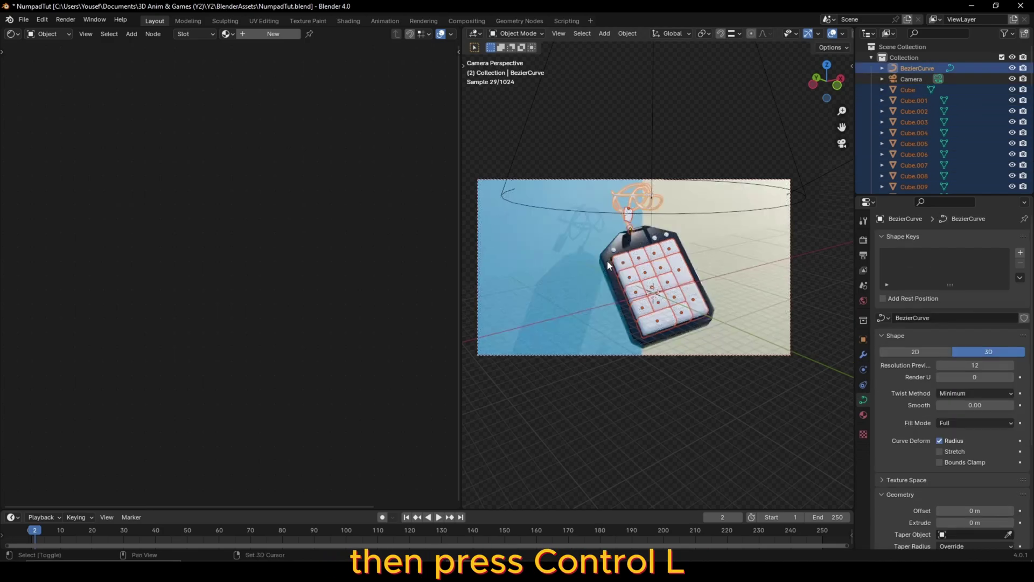
{"action": "key", "text": "ctrl+l"}
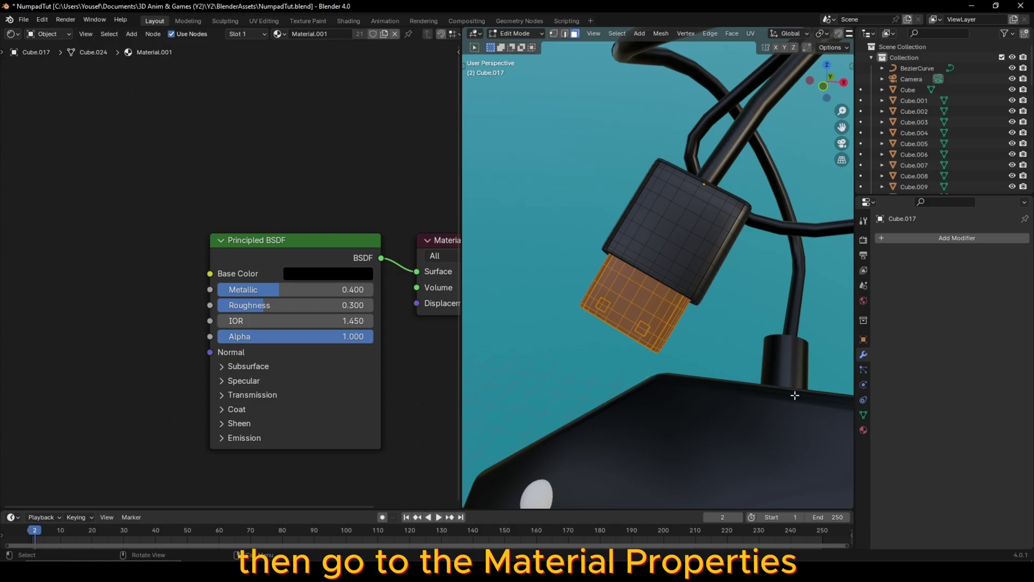
- Add a second material slot with a new material to the USB port and assign it to the selected plug faces
{"action": "left_click", "coordinate": [863, 430]}
{"action": "left_click", "coordinate": [1024, 238]}
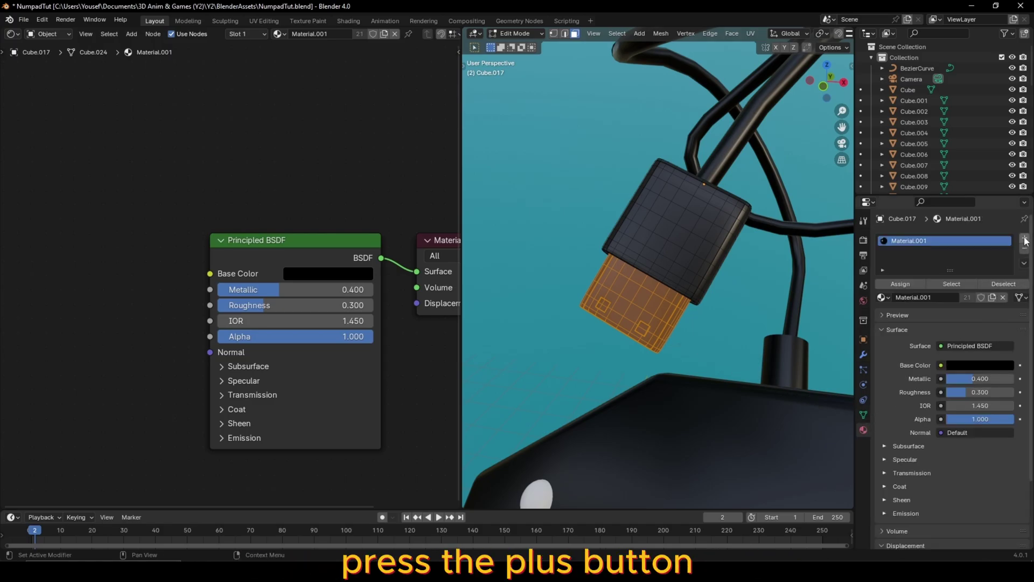
{"action": "left_click", "coordinate": [947, 316]}
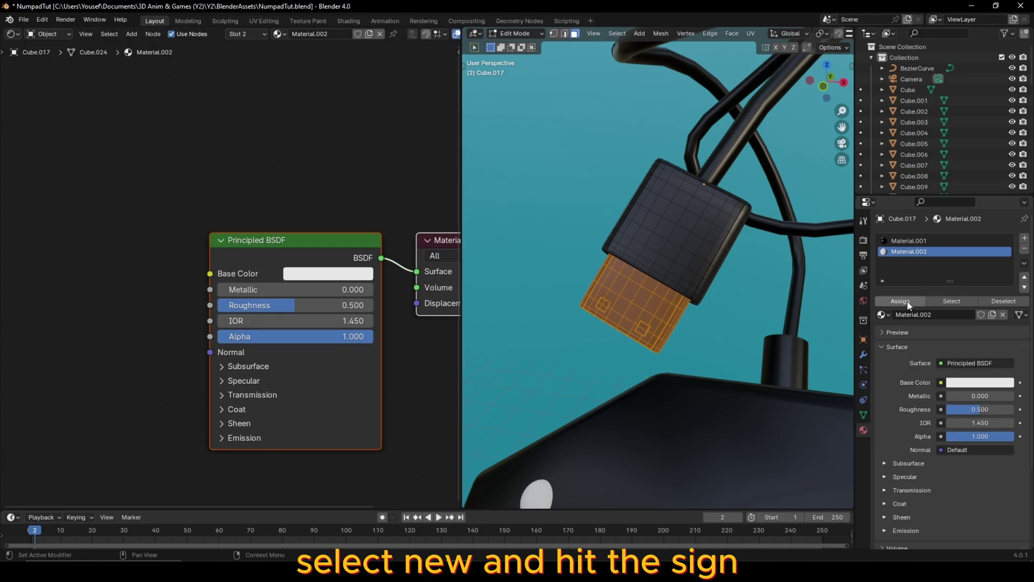
{"action": "left_click", "coordinate": [909, 301]}
- Make the plug's material grey with Metallic 0.7 and Roughness 0.25
{"action": "left_click", "coordinate": [364, 279]}
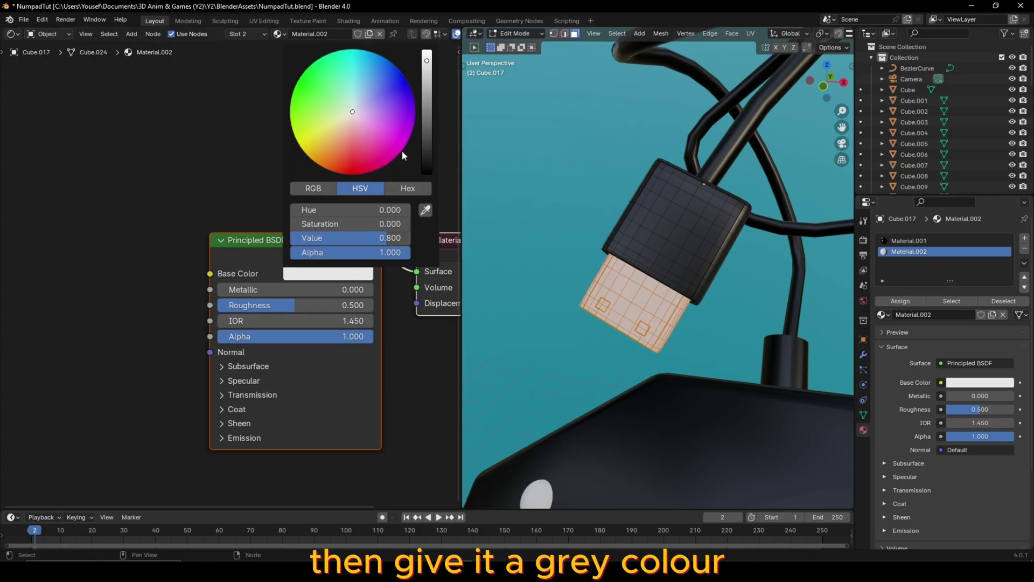
{"action": "left_click", "coordinate": [425, 85]}
{"action": "left_click", "coordinate": [304, 287]}
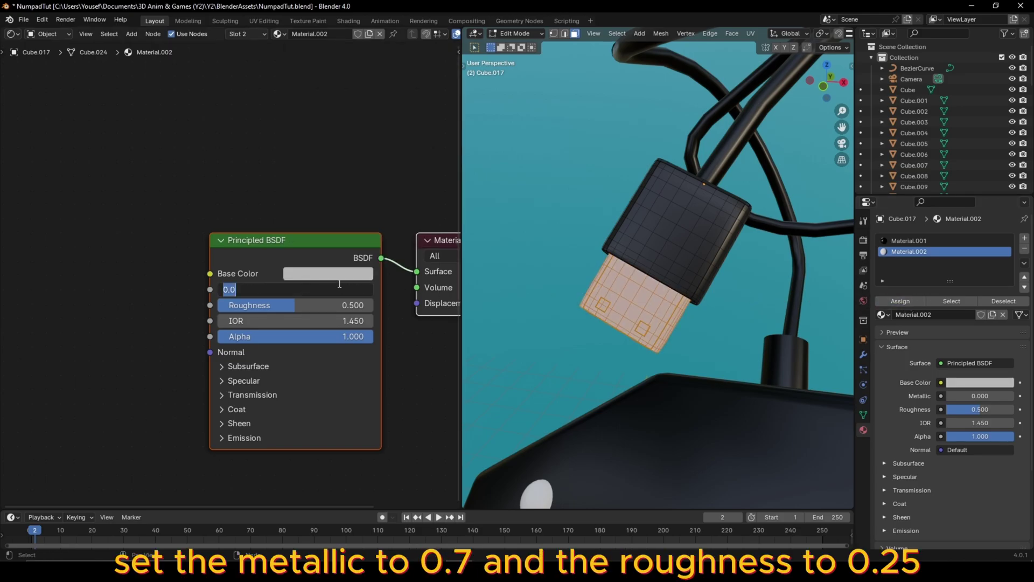
{"action": "left_click", "coordinate": [329, 302]}
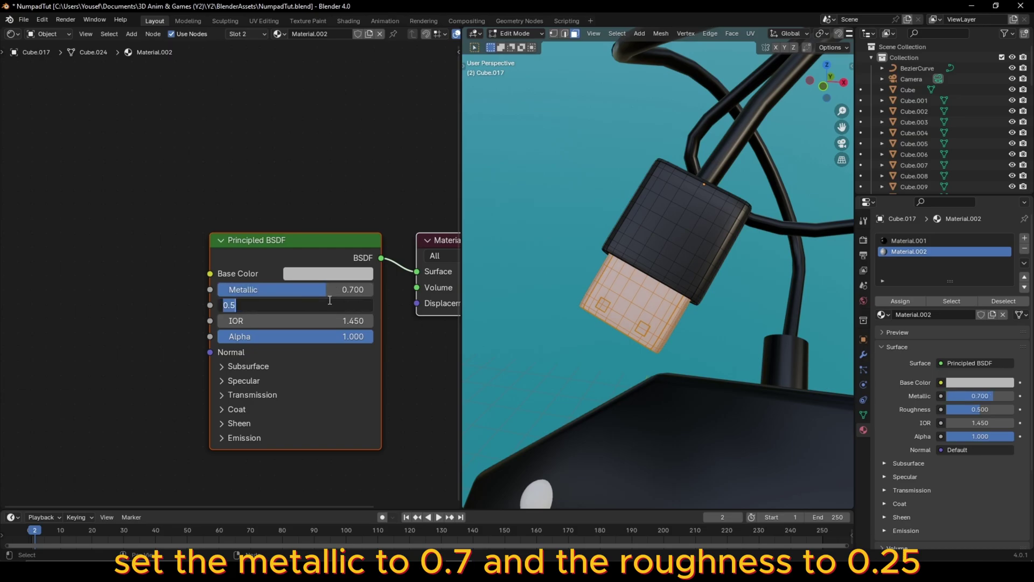
{"action": "type", "text": "0.25"}
{"action": "key", "text": "Return"}
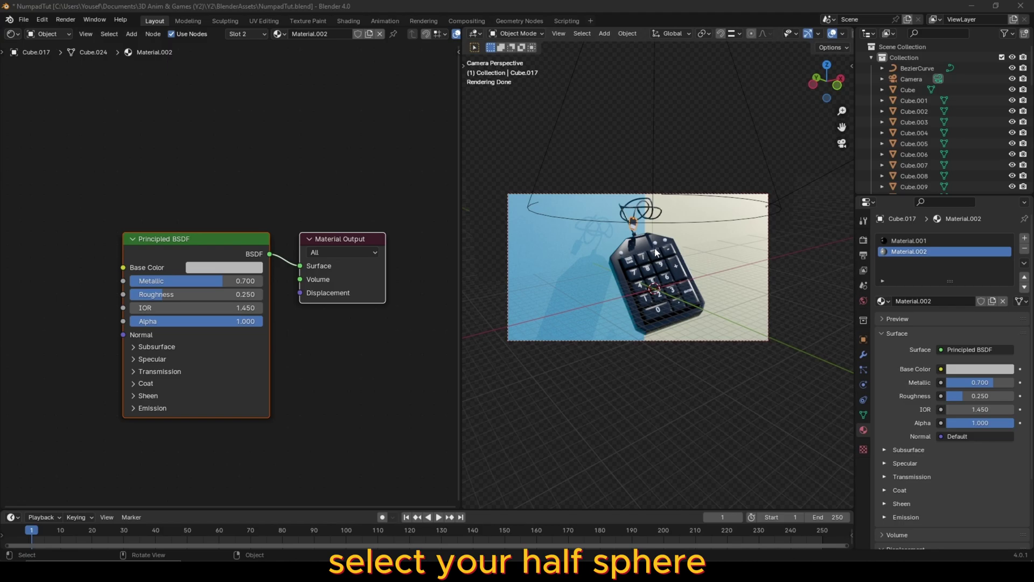
- Give the half sphere above the Num Lock key a new material, replacing its Principled BSDF with an Emission shader connected to the output's Surface
{"action": "left_click", "coordinate": [624, 255]}
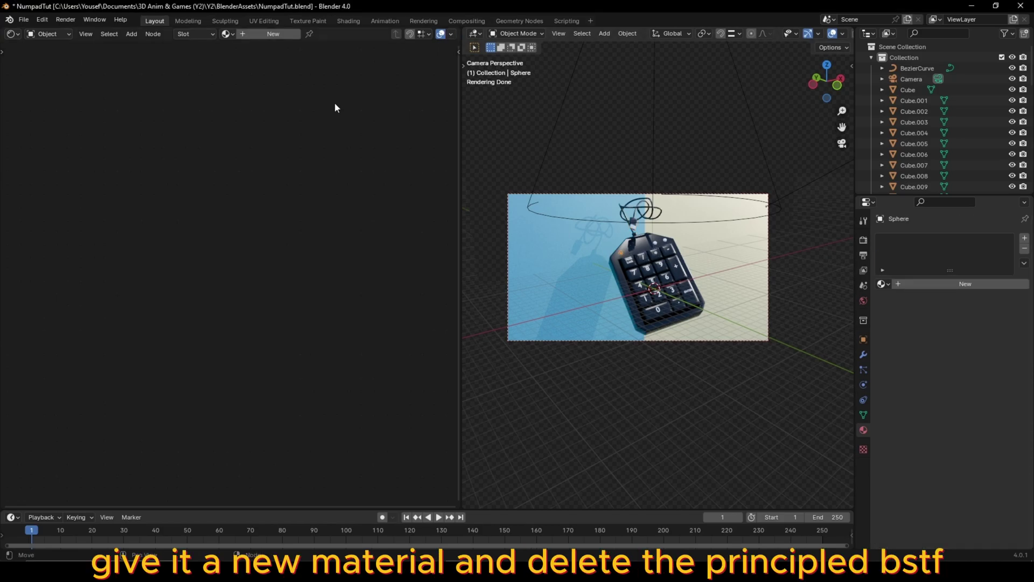
{"action": "left_click", "coordinate": [262, 34]}
{"action": "key", "text": "x"}
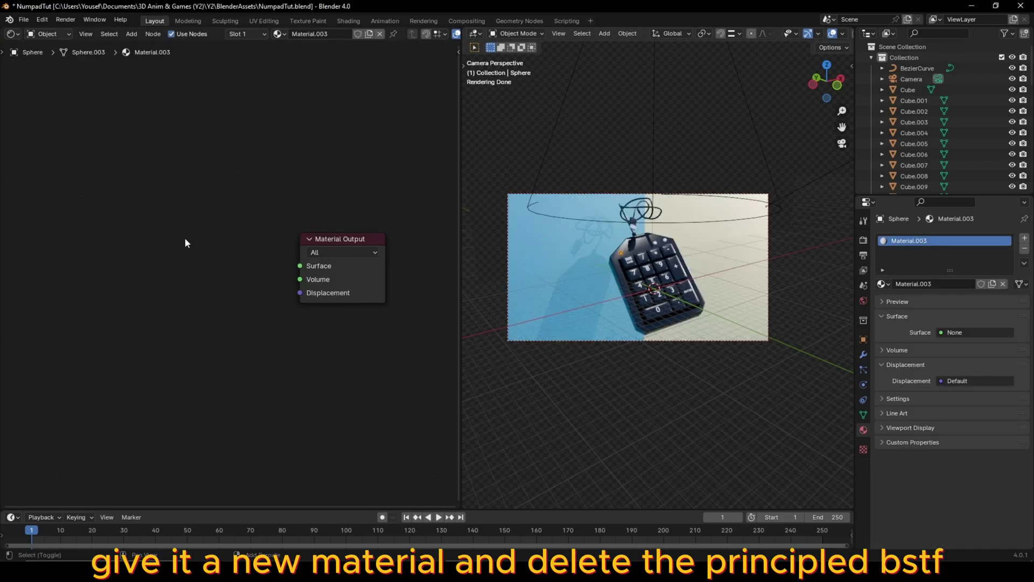
{"action": "key", "text": "shift+a"}
{"action": "type", "text": "emis"}
{"action": "key", "text": "Return"}
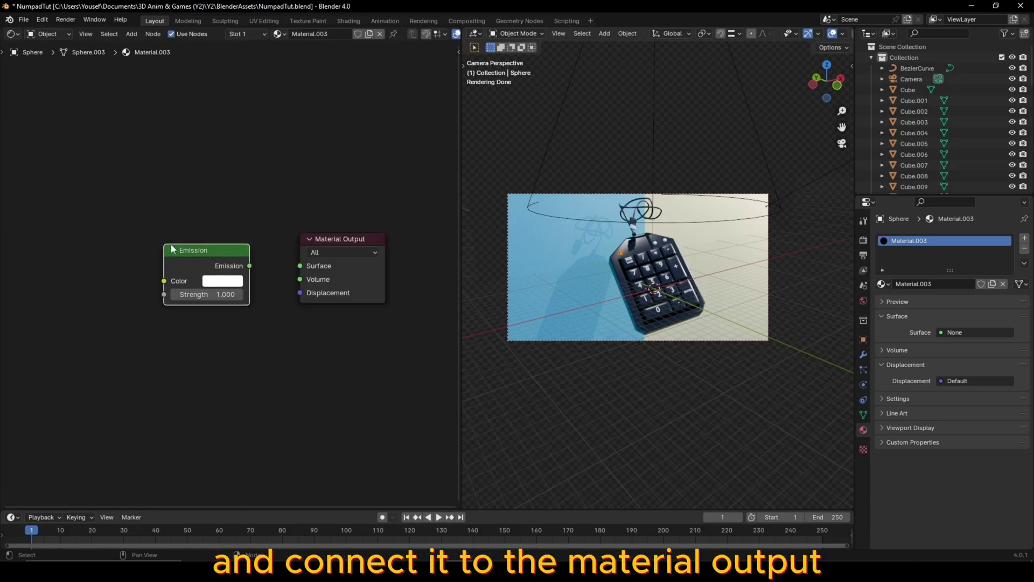
{"action": "left_click_drag", "start_coordinate": [250, 265], "coordinate": [300, 265]}
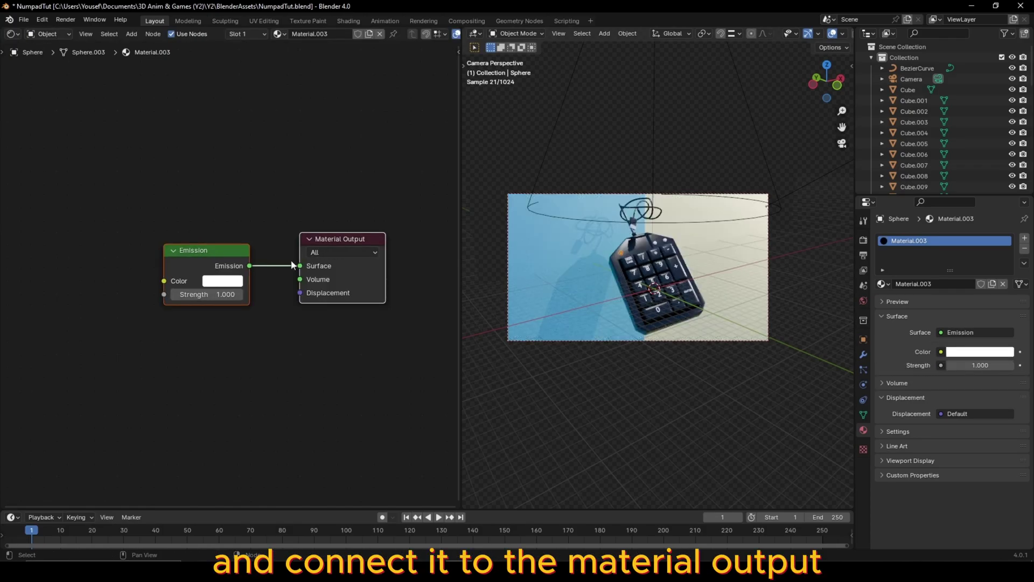
- Set the half sphere's emission colour to light green
{"action": "left_click", "coordinate": [223, 281]}
{"action": "left_click_drag", "start_coordinate": [246, 176], "coordinate": [241, 130]}
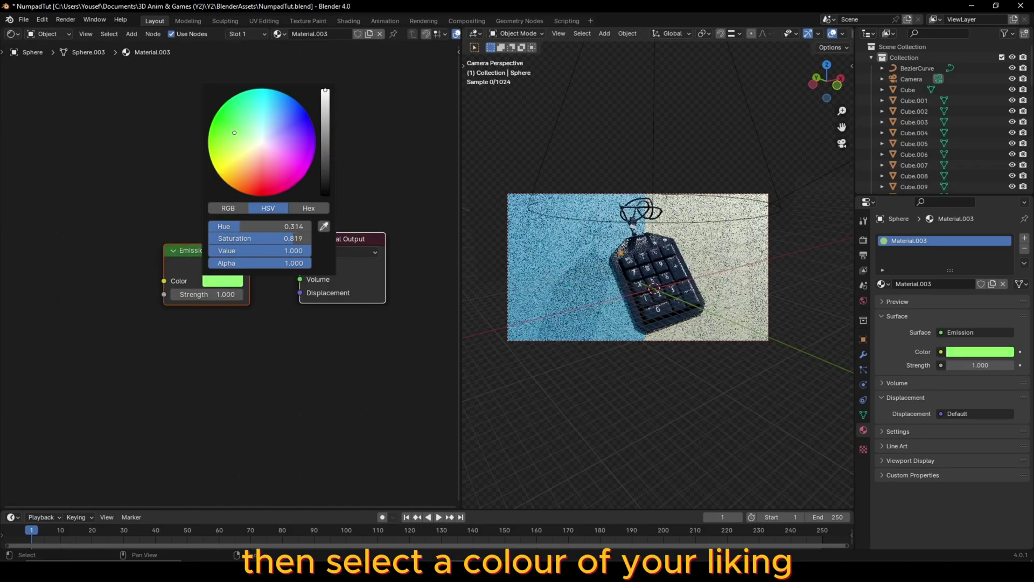